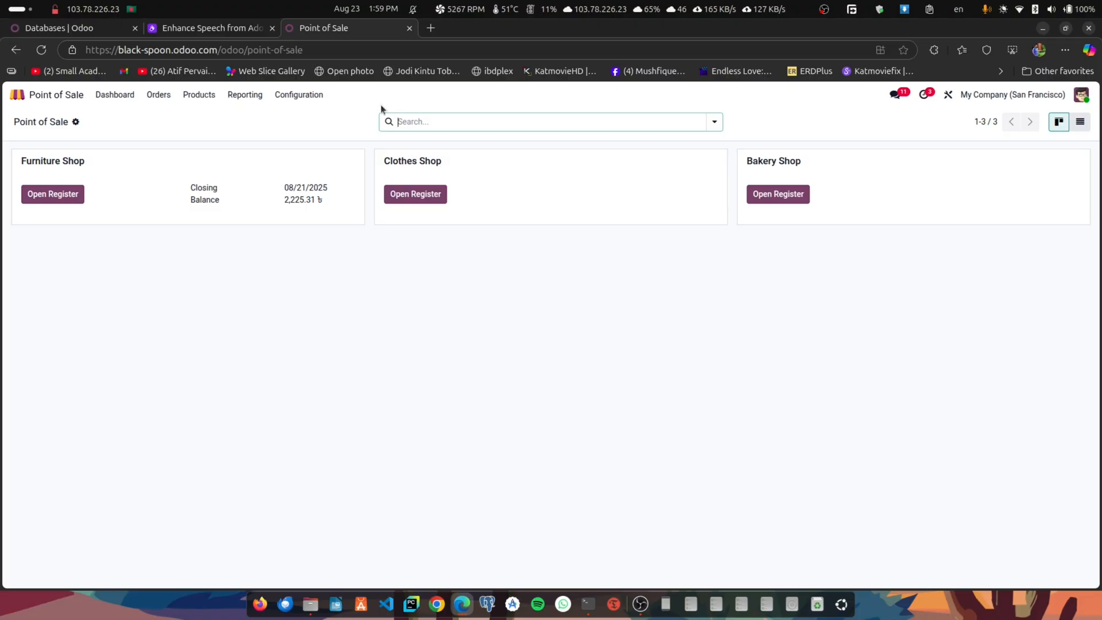
- Search the settings for "vari" to find the product Variants option, and save the settings
{"action": "left_click", "coordinate": [300, 96]}
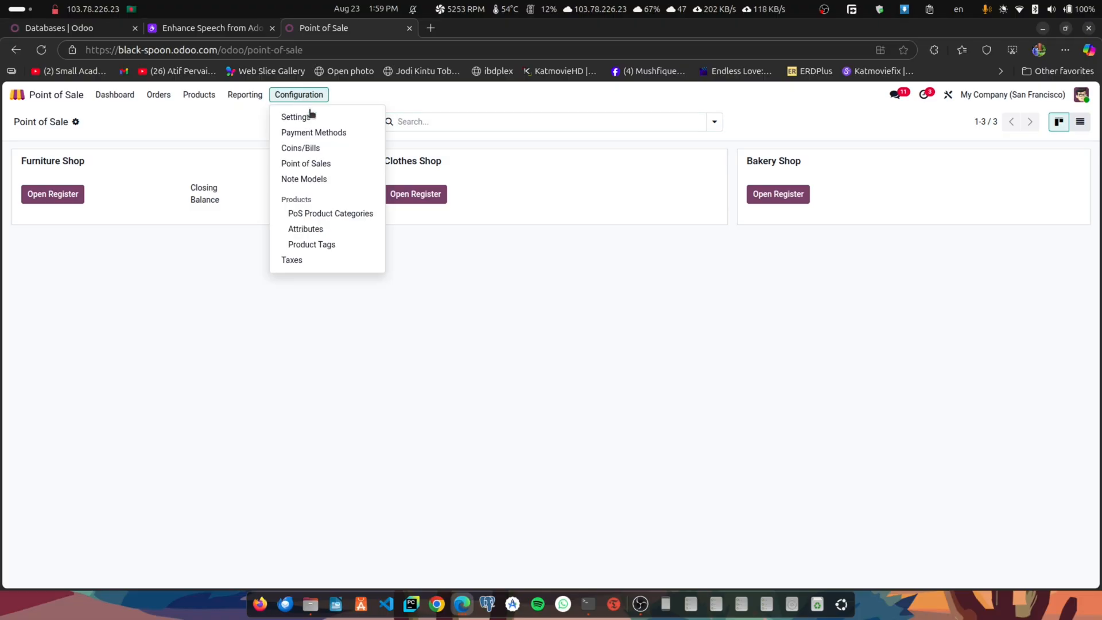
{"action": "left_click", "coordinate": [303, 116]}
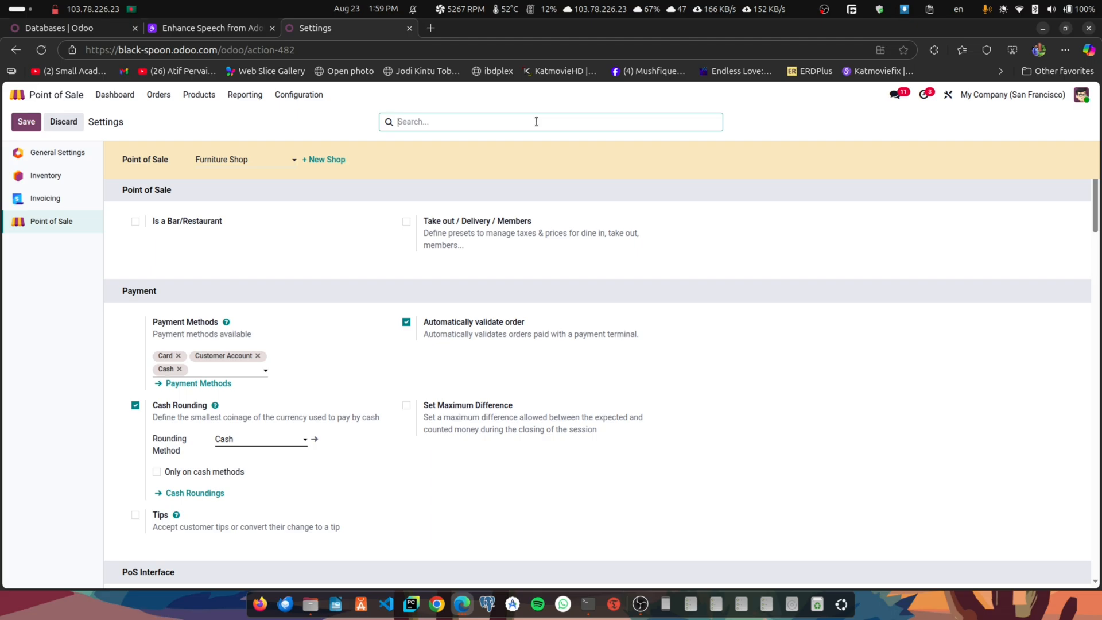
{"action": "type", "text": "vari"}
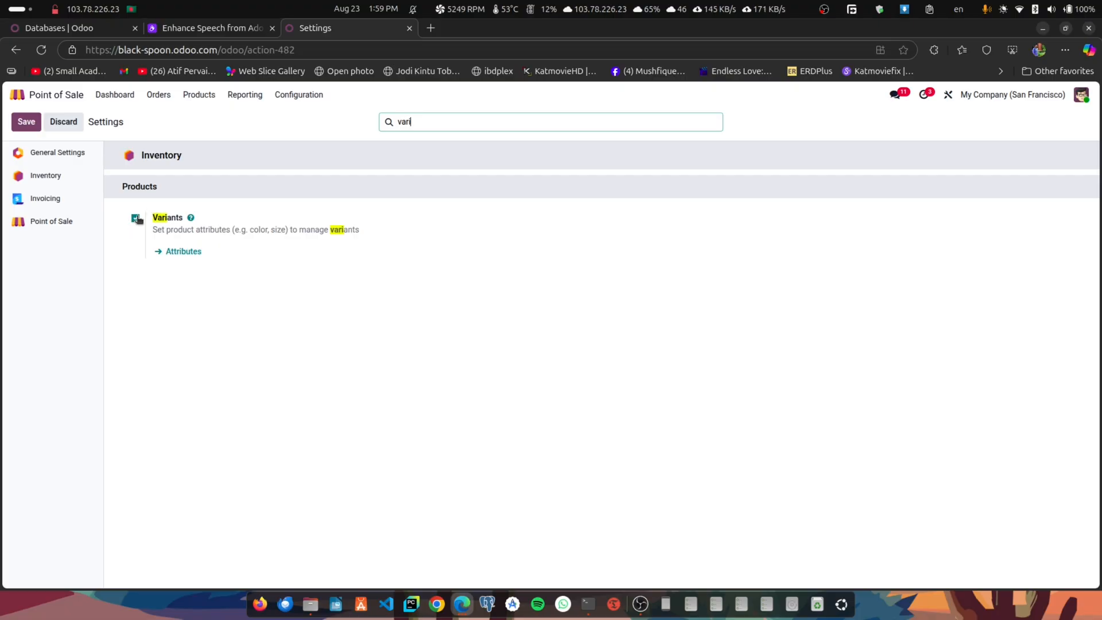
{"action": "left_click", "coordinate": [23, 123]}
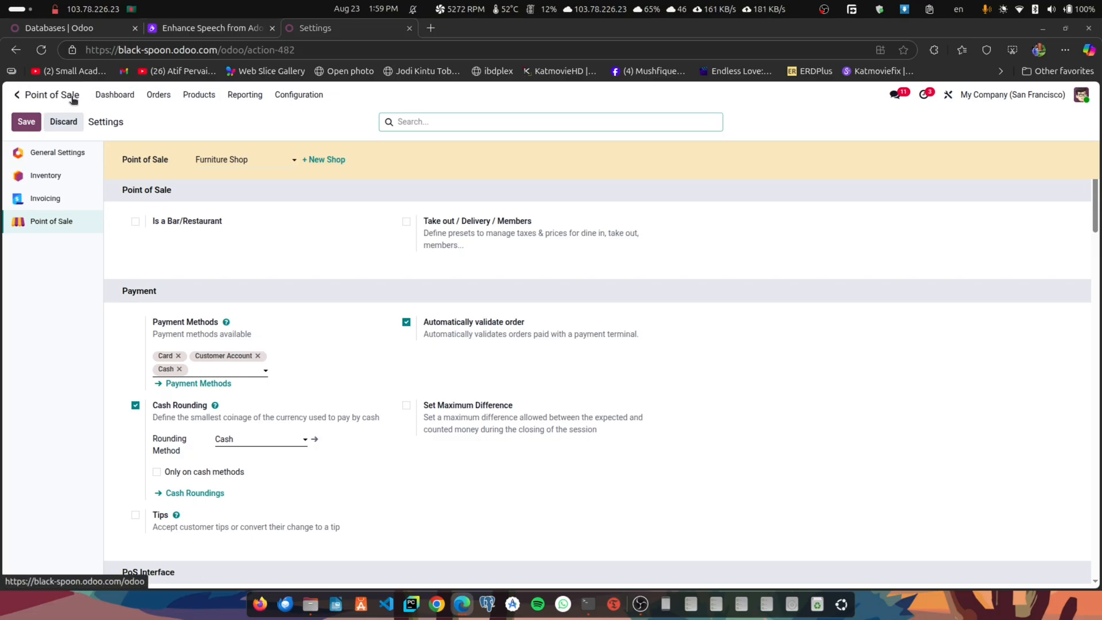
- Open the product list without the Point of Sale filter and show the attributes and variants of the Black embroidered t-shirt
{"action": "left_click", "coordinate": [119, 92]}
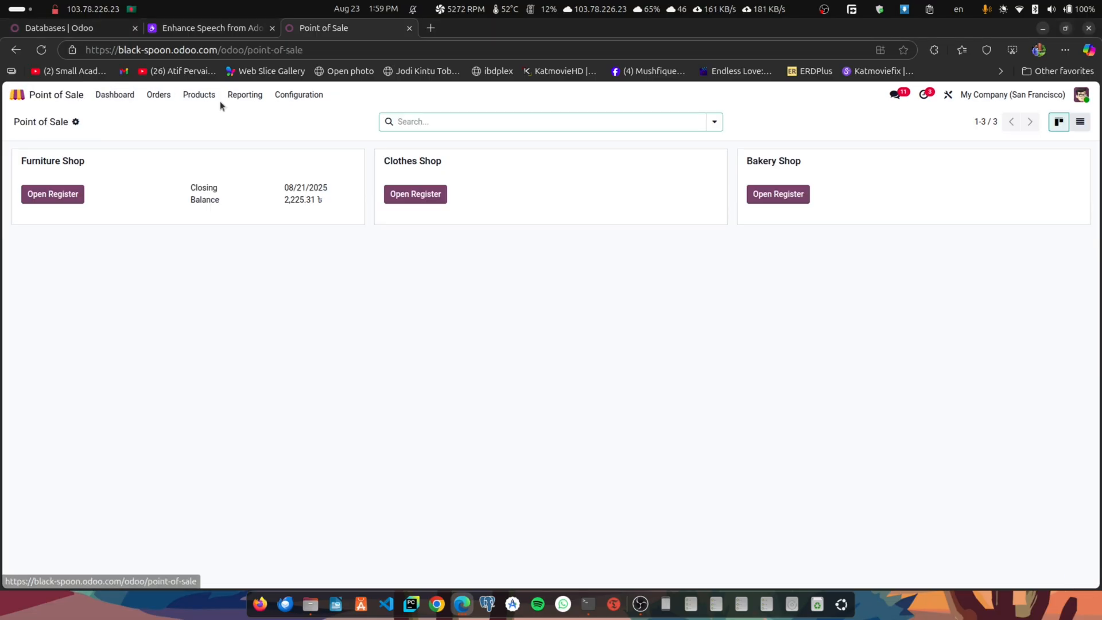
{"action": "left_click", "coordinate": [195, 96]}
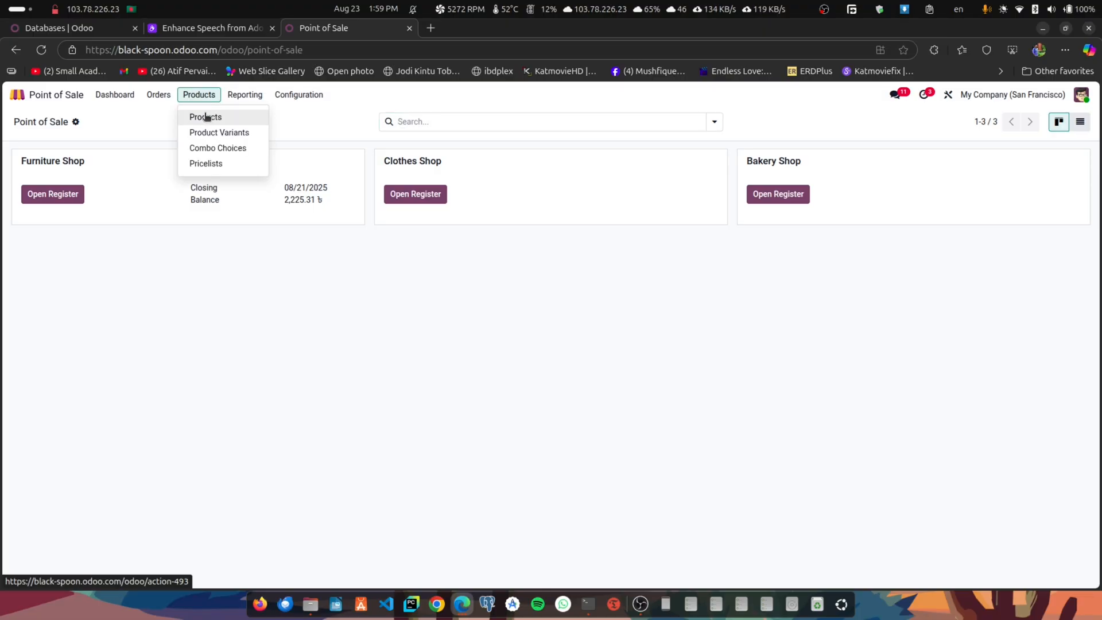
{"action": "left_click", "coordinate": [207, 118]}
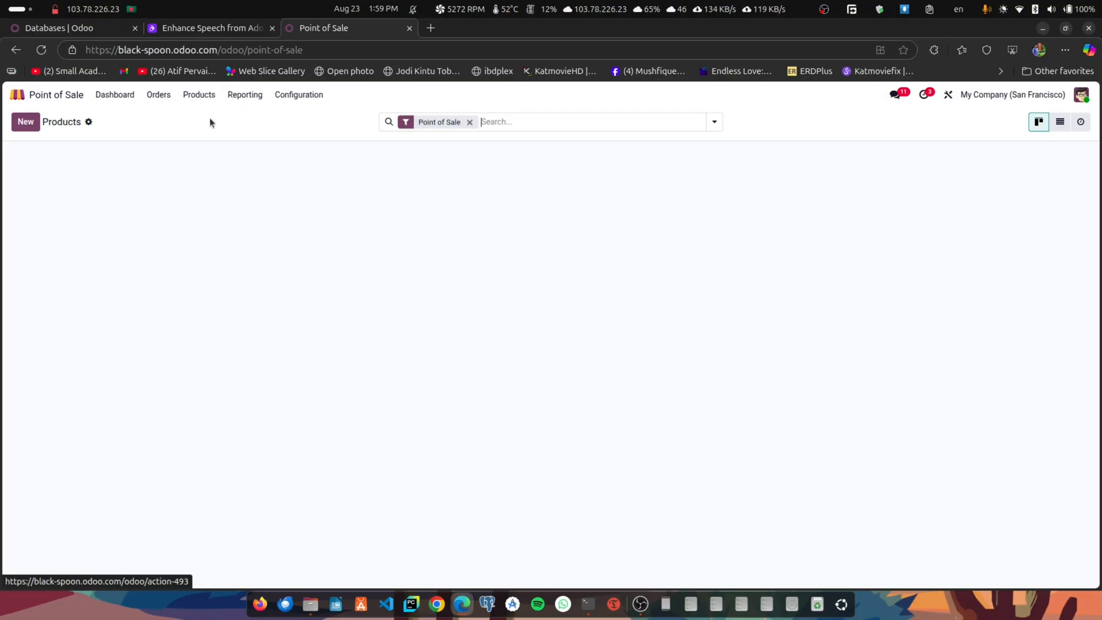
{"action": "left_click", "coordinate": [470, 122]}
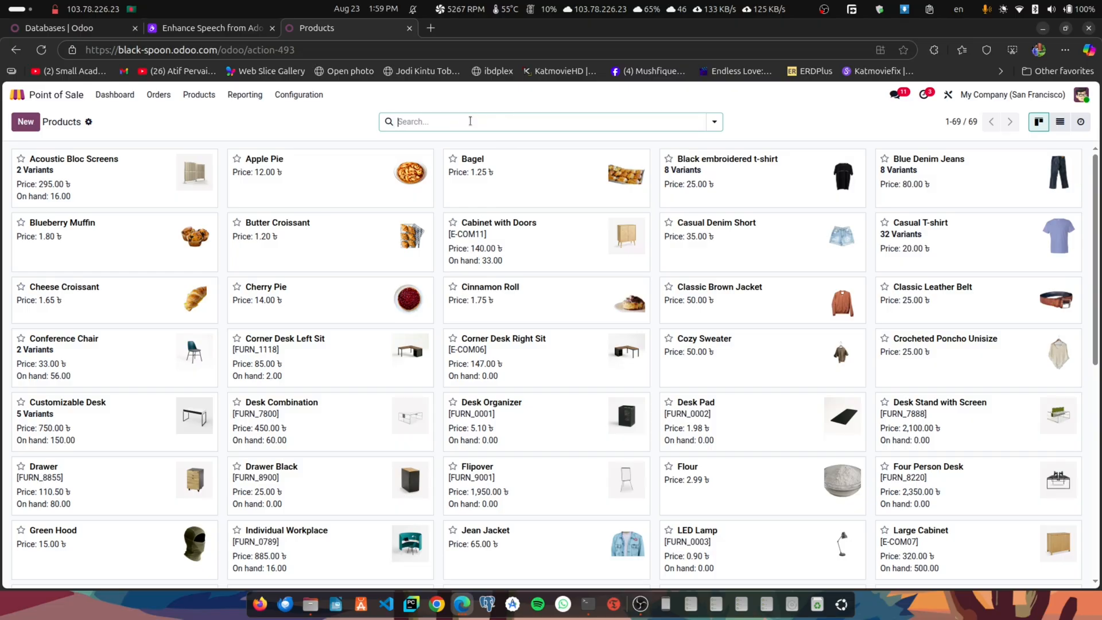
{"action": "left_click", "coordinate": [728, 168]}
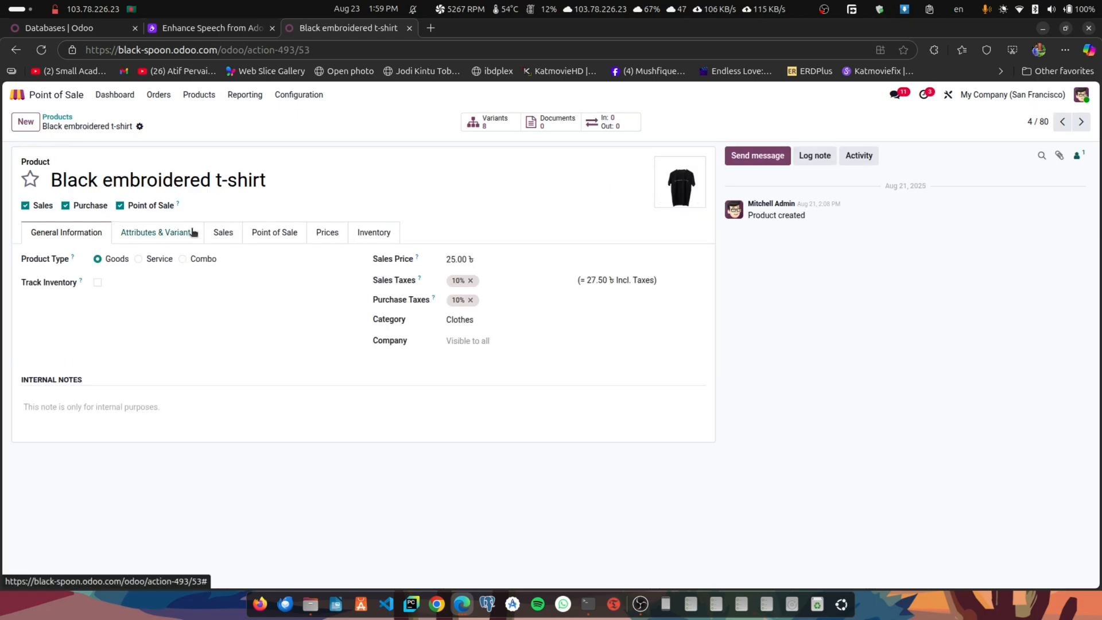
{"action": "left_click", "coordinate": [193, 232]}
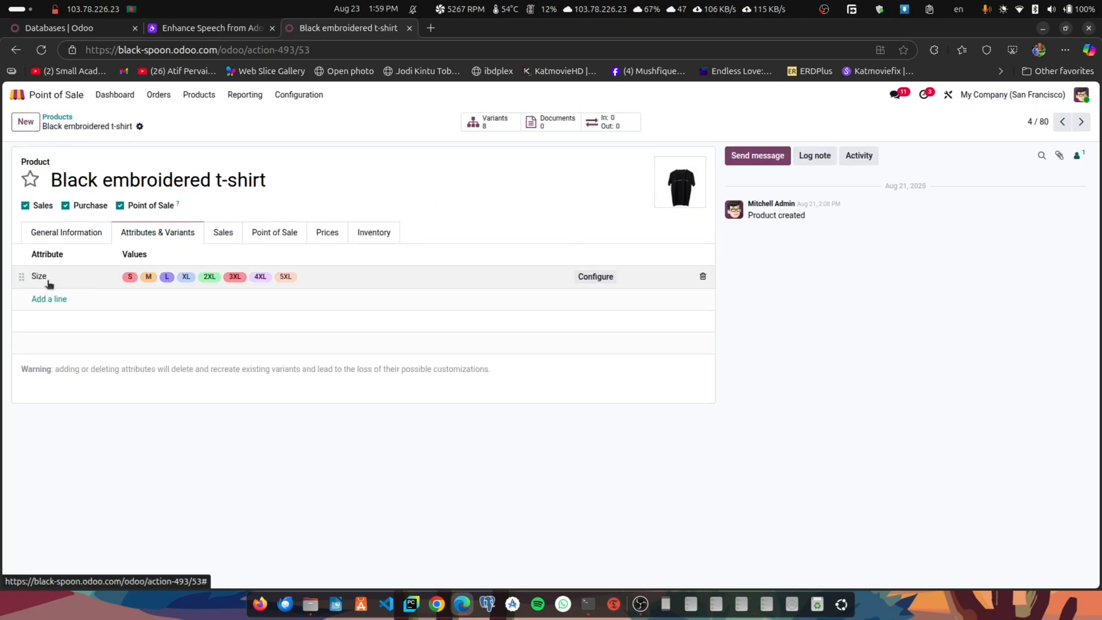
- Configure the t-shirt's Size attribute so the 5XL value has an extra price of 100
{"action": "left_click", "coordinate": [257, 273]}
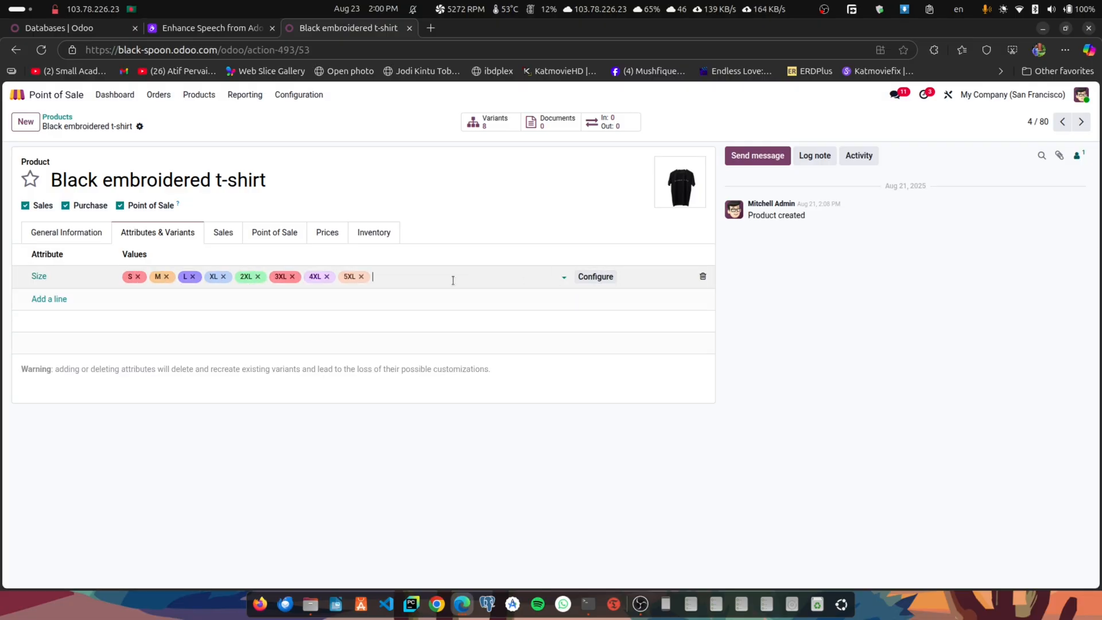
{"action": "left_click", "coordinate": [591, 277]}
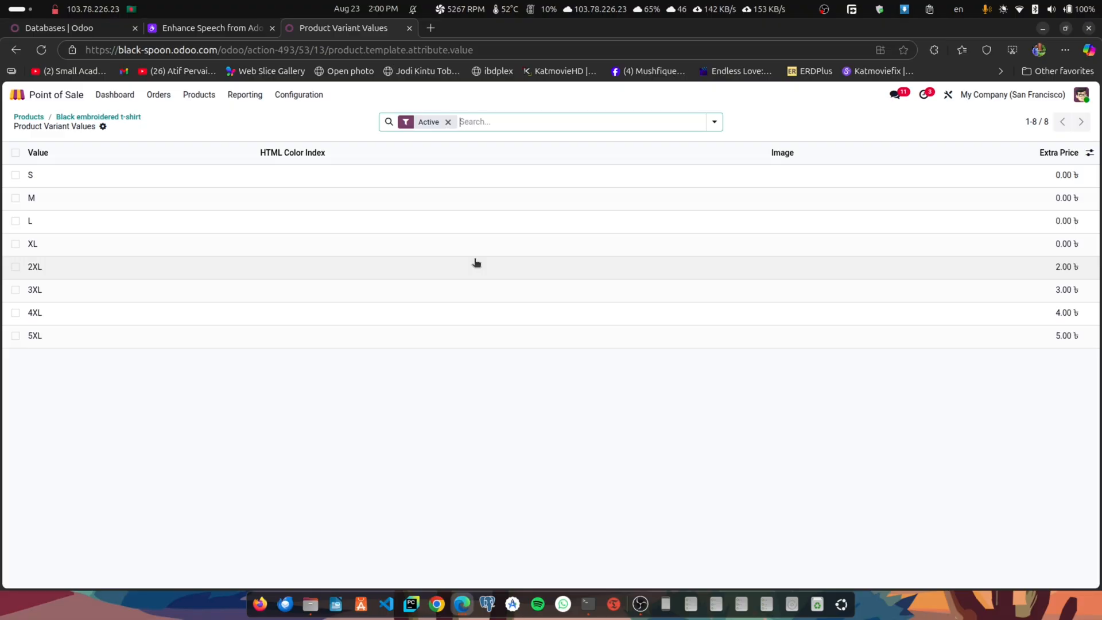
{"action": "left_click", "coordinate": [1064, 338]}
{"action": "left_click", "coordinate": [86, 183]}
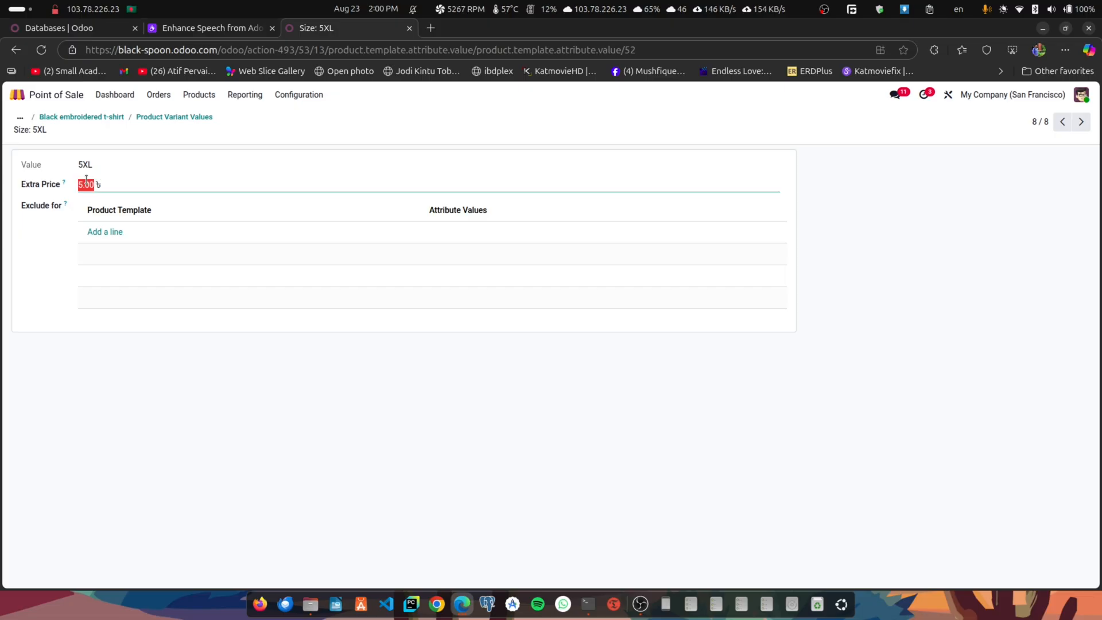
{"action": "type", "text": "100"}
{"action": "left_click", "coordinate": [223, 130]}
{"action": "left_click", "coordinate": [154, 117]}
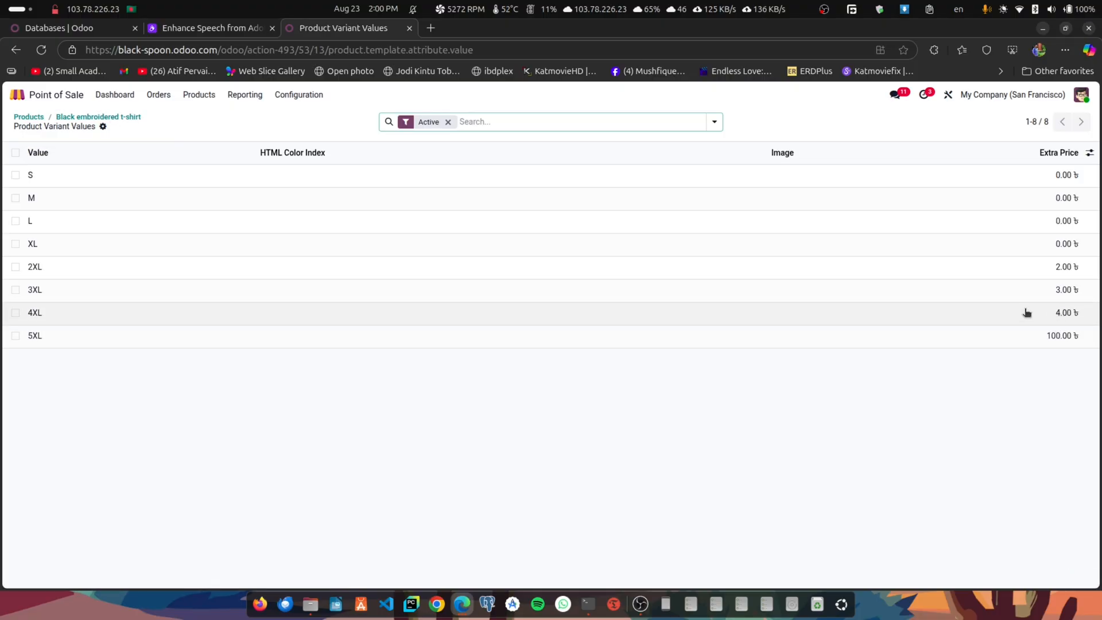
- Add a color attribute with the values Black and White to the Black embroidered t-shirt and save the product
{"action": "left_click", "coordinate": [111, 117]}
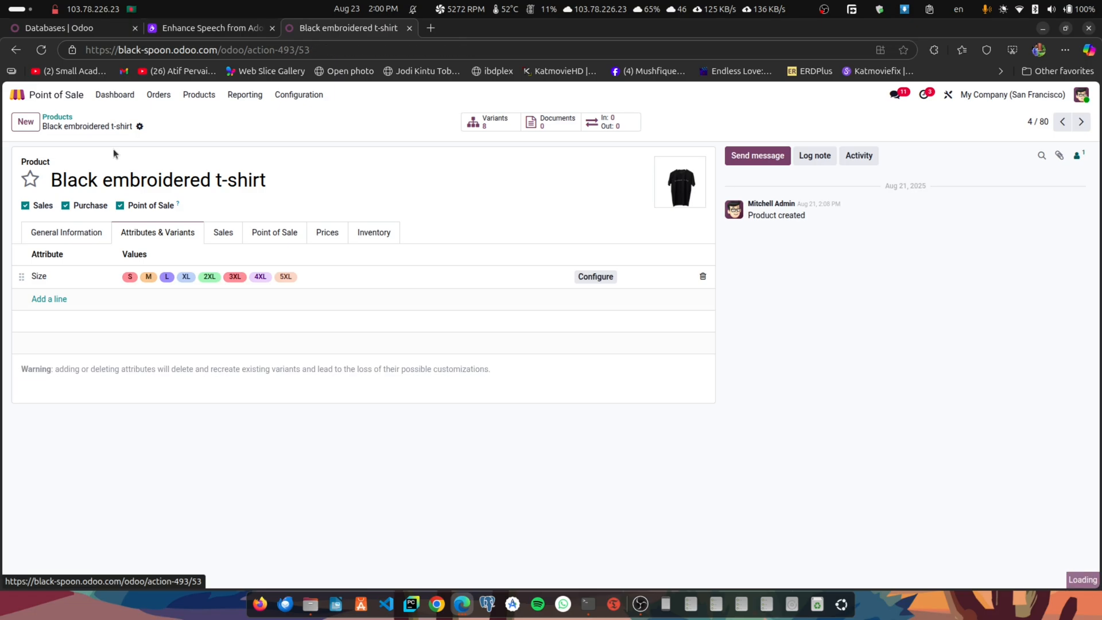
{"action": "left_click", "coordinate": [55, 299]}
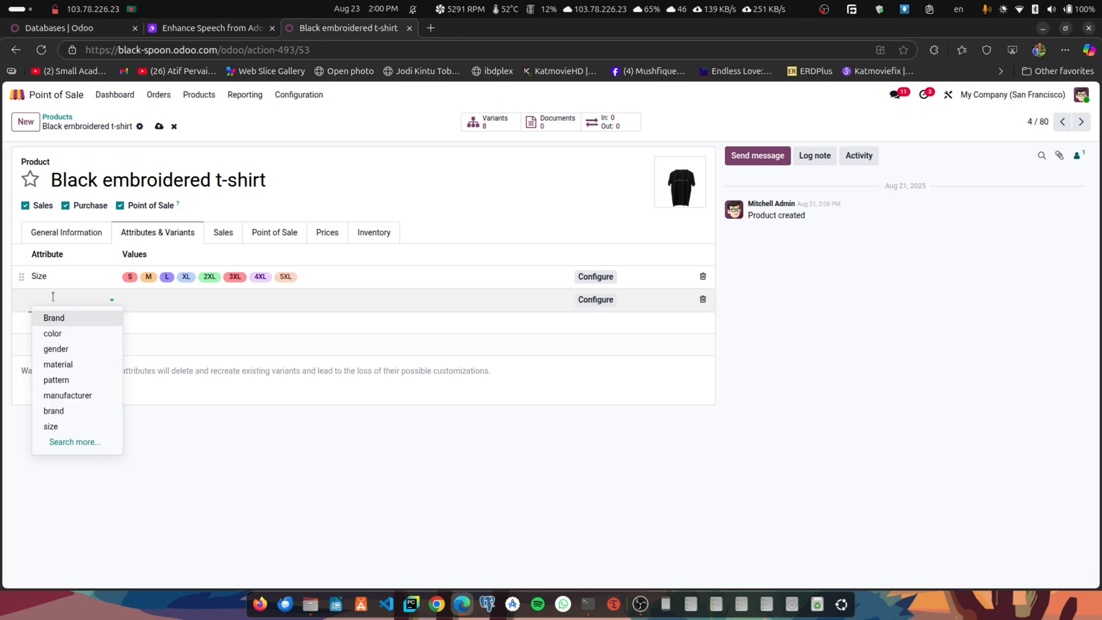
{"action": "left_click", "coordinate": [75, 333]}
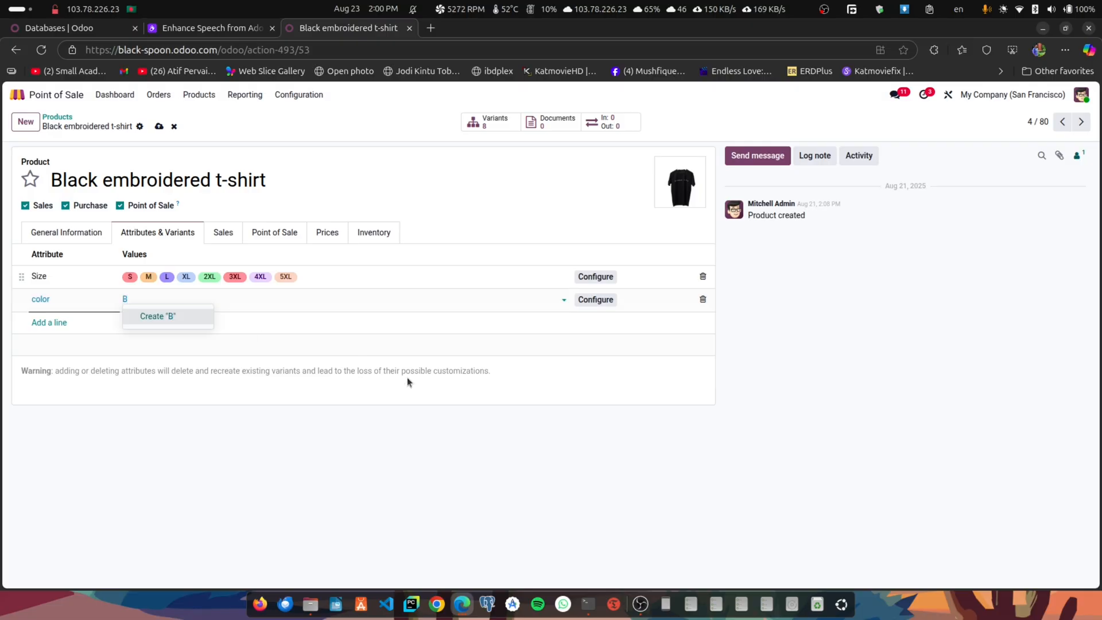
{"action": "type", "text": "Black"}
{"action": "key", "text": "Return"}
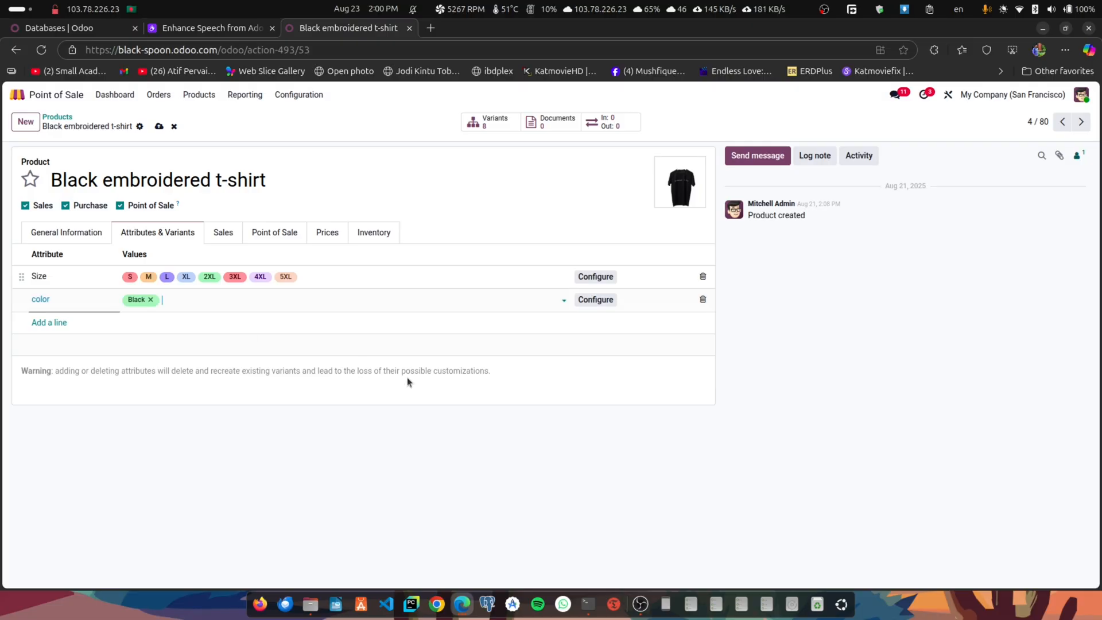
{"action": "type", "text": "White"}
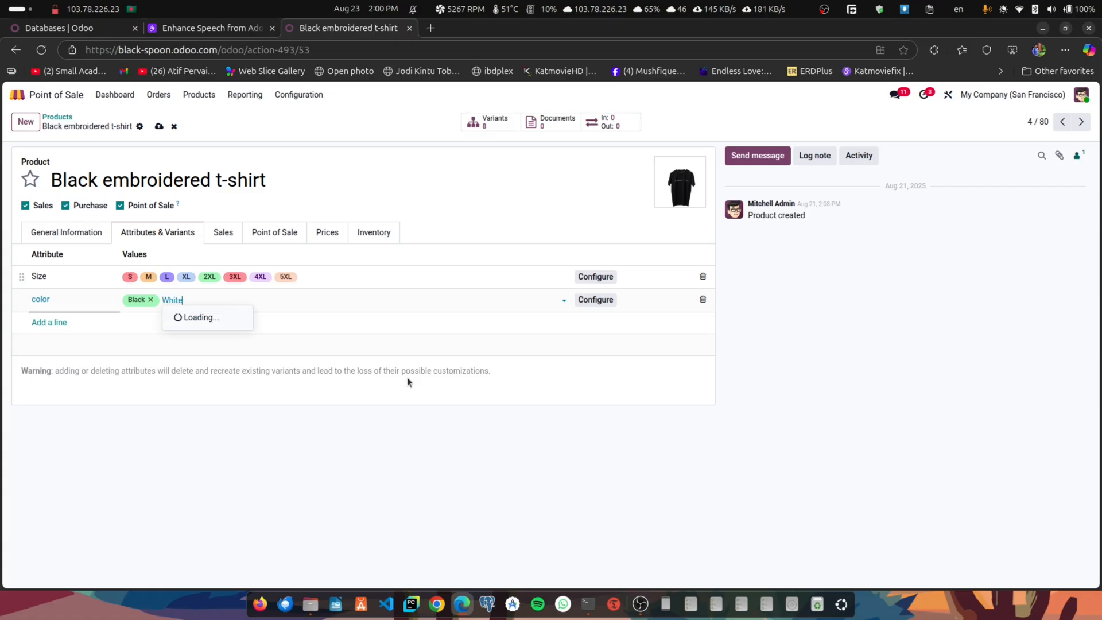
{"action": "key", "text": "Return"}
{"action": "key", "text": "alt+s"}
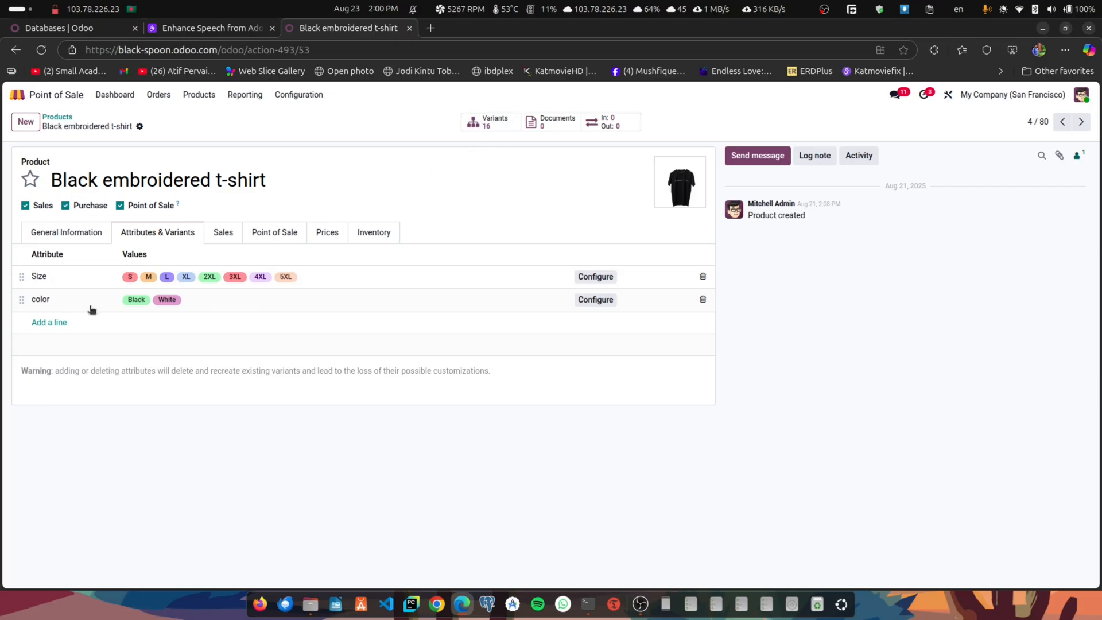
- Review the t-shirt's size and color variants with their sales prices, and its Point of Sale details
{"action": "left_click", "coordinate": [491, 122]}
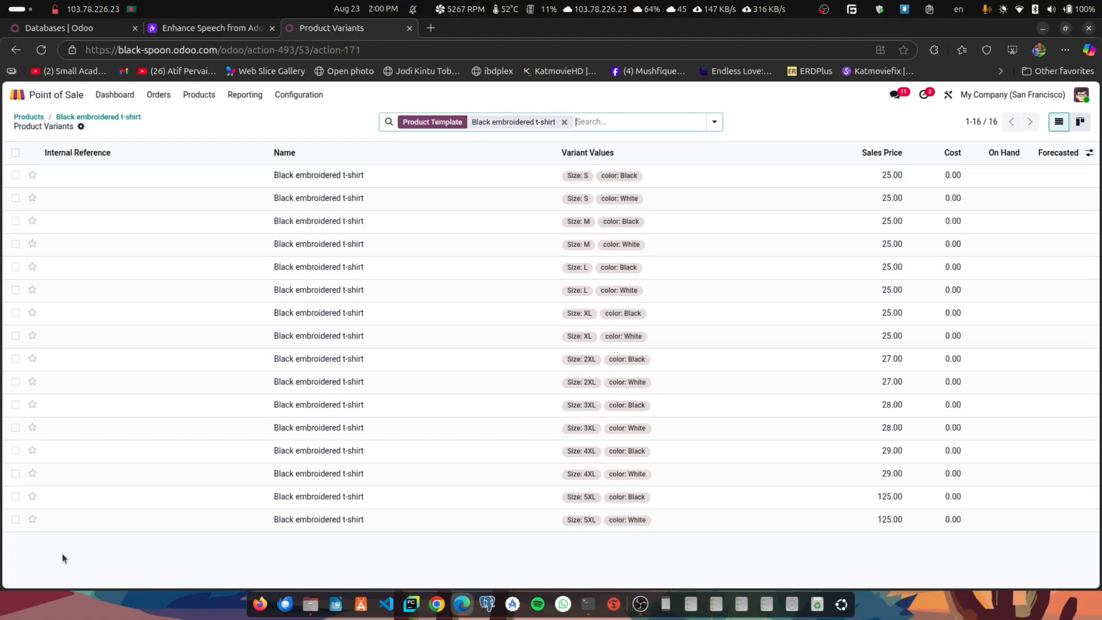
{"action": "left_click", "coordinate": [15, 519]}
{"action": "left_click", "coordinate": [16, 519]}
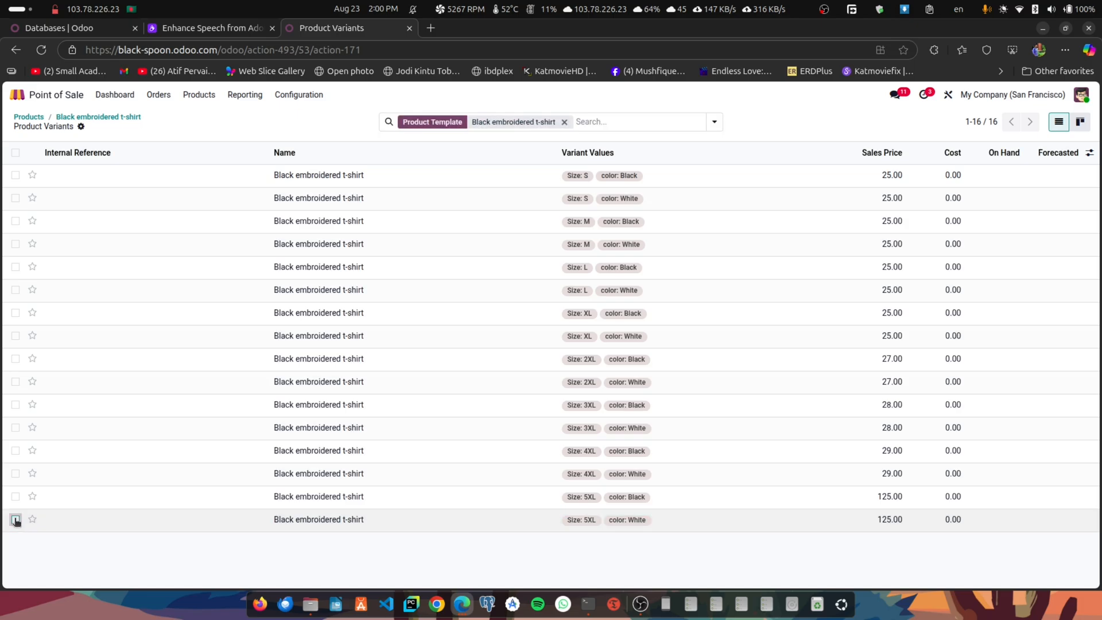
{"action": "left_click", "coordinate": [121, 118]}
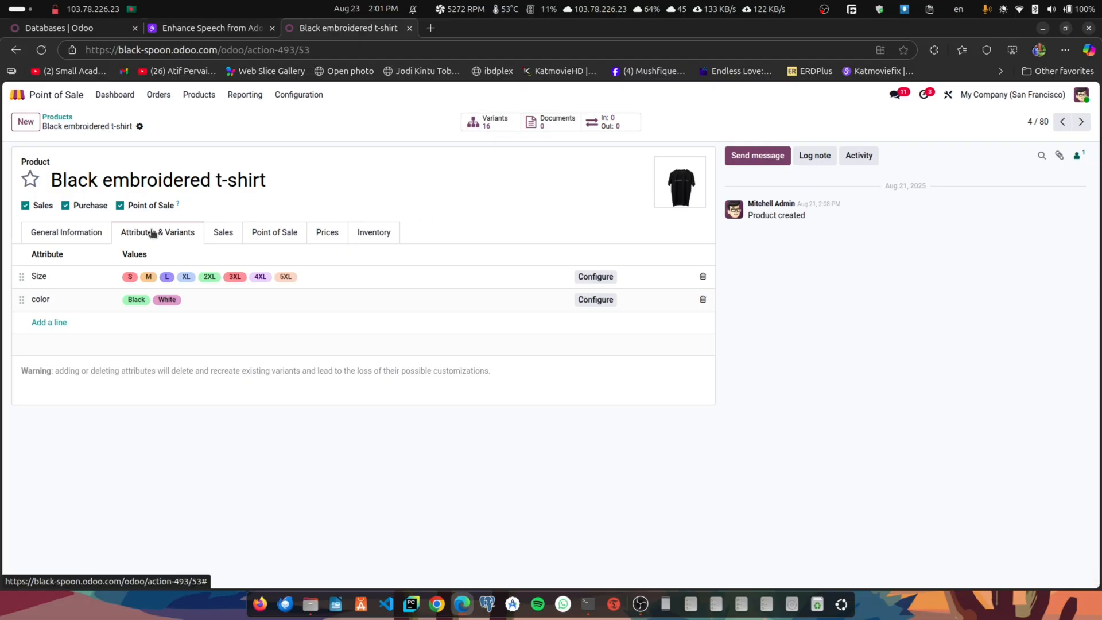
{"action": "left_click", "coordinate": [271, 234]}
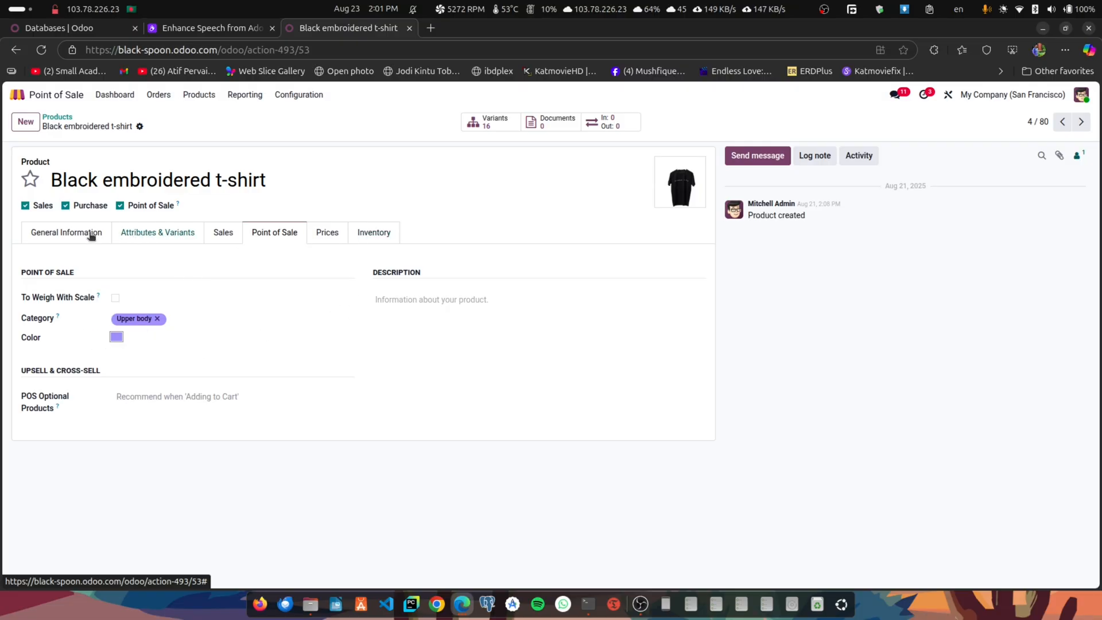
- Turn on inventory tracking for the Black embroidered t-shirt in its general information
{"action": "left_click", "coordinate": [54, 233]}
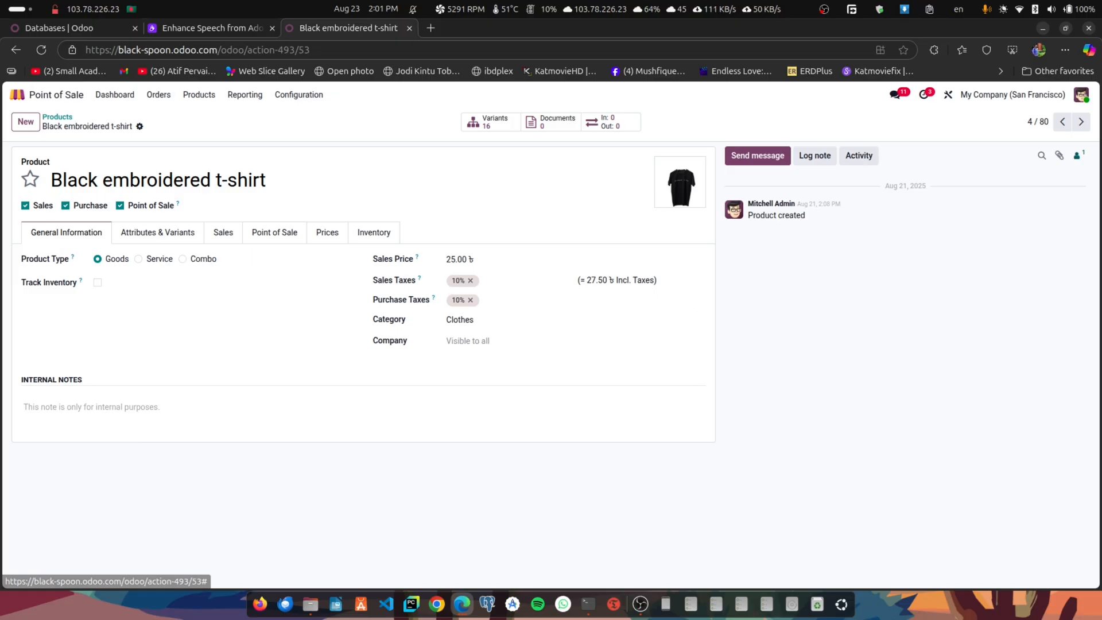
{"action": "left_click", "coordinate": [384, 399]}
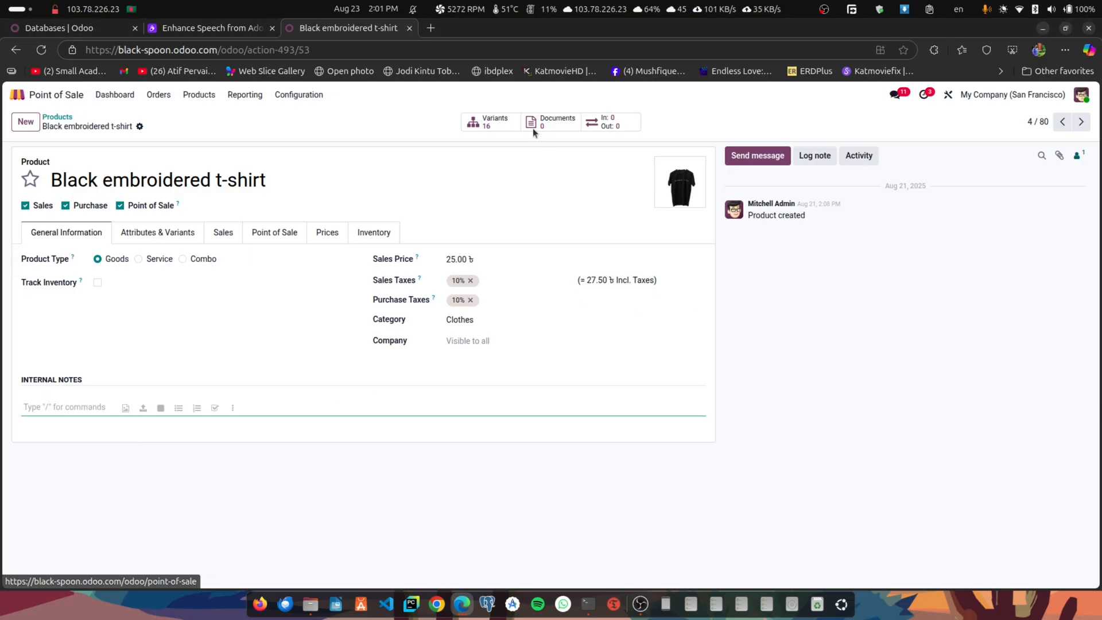
{"action": "left_click", "coordinate": [97, 284]}
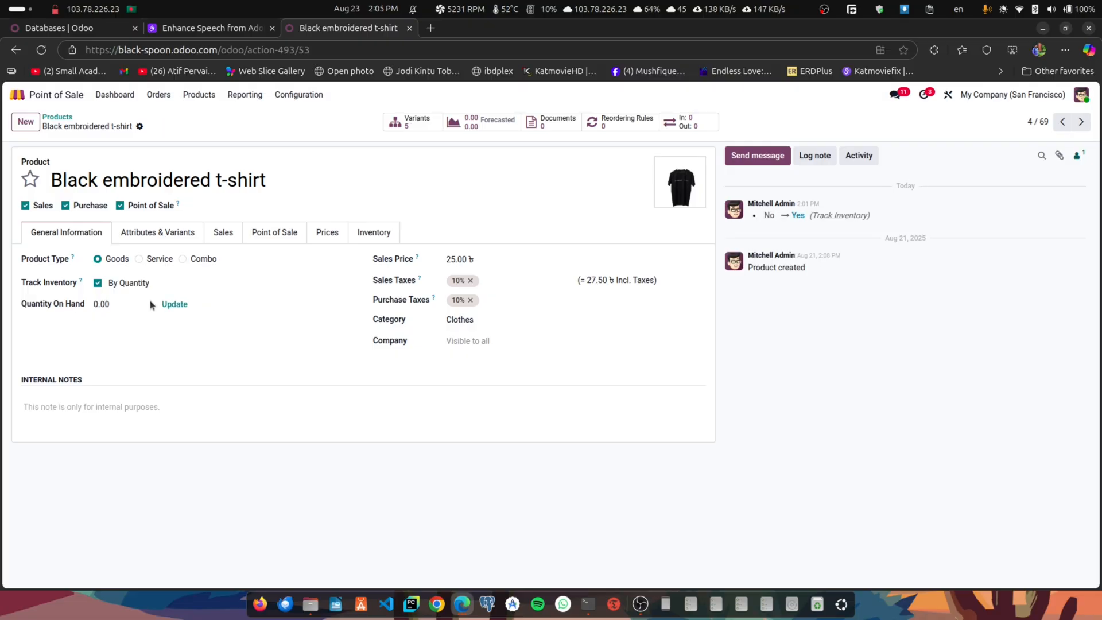
- Add a stock line for Black embroidered t-shirt (M) with an on-hand quantity of 20 and save it
{"action": "left_click", "coordinate": [184, 304]}
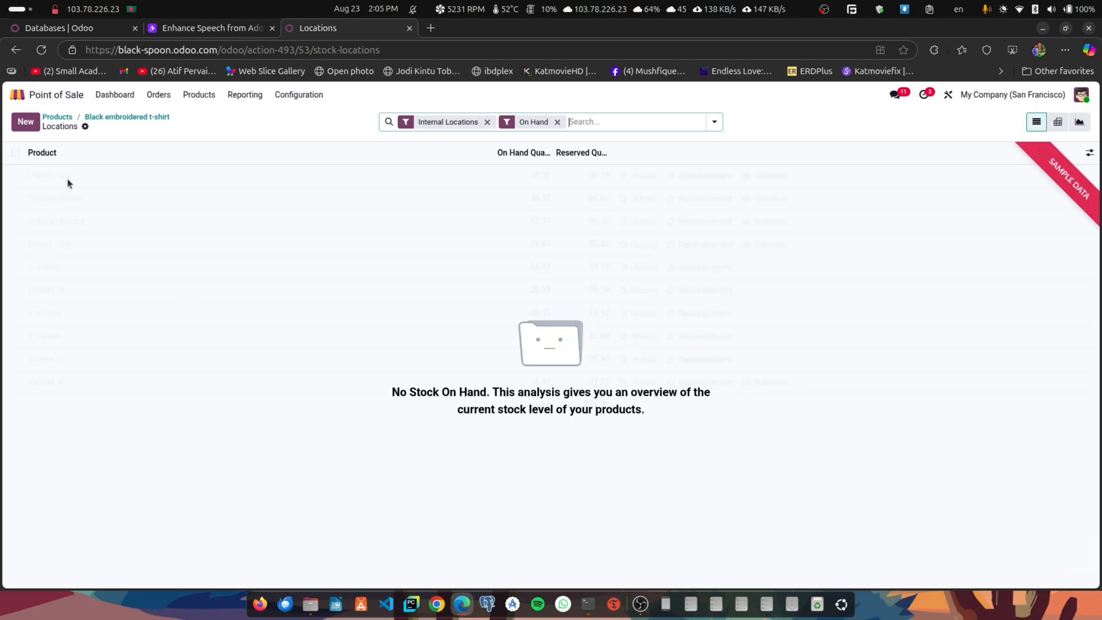
{"action": "left_click", "coordinate": [25, 123]}
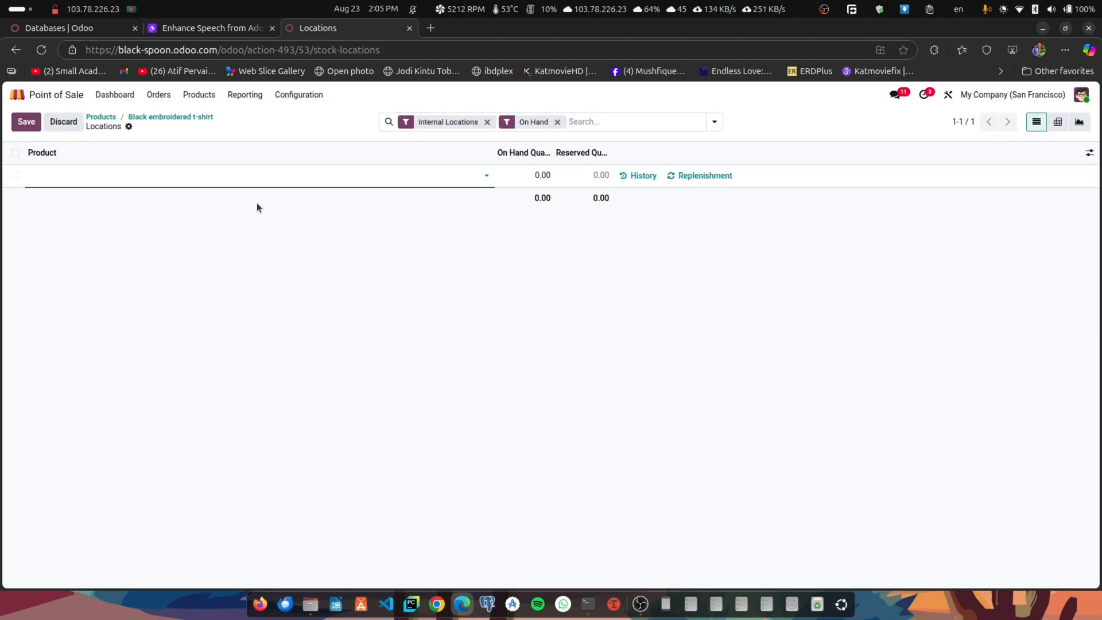
{"action": "left_click", "coordinate": [149, 176]}
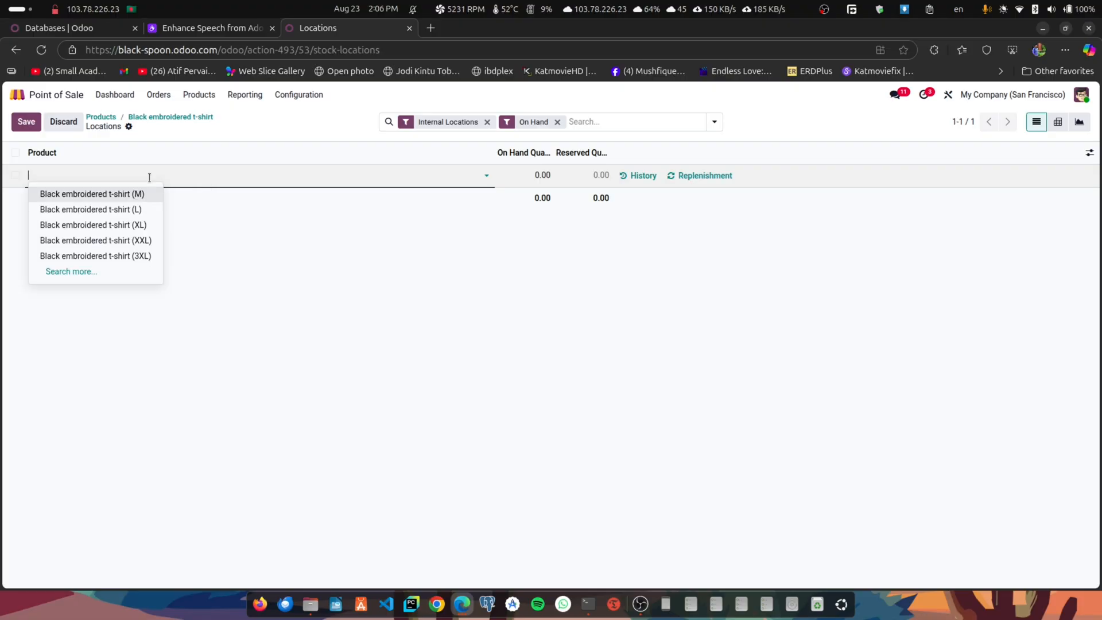
{"action": "left_click", "coordinate": [71, 195]}
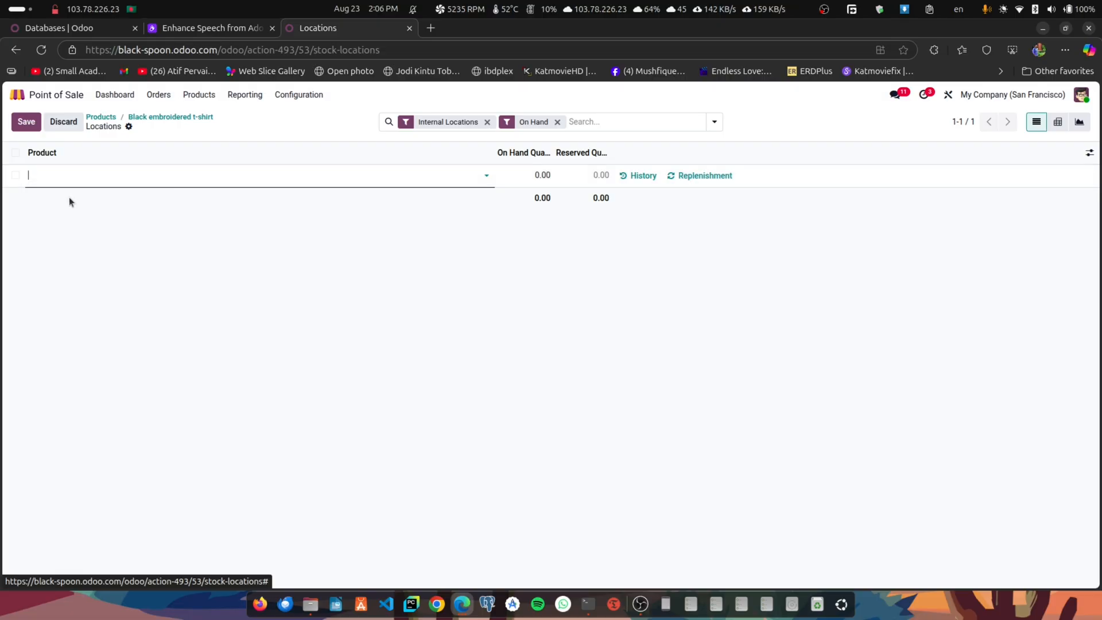
{"action": "left_click", "coordinate": [543, 175]}
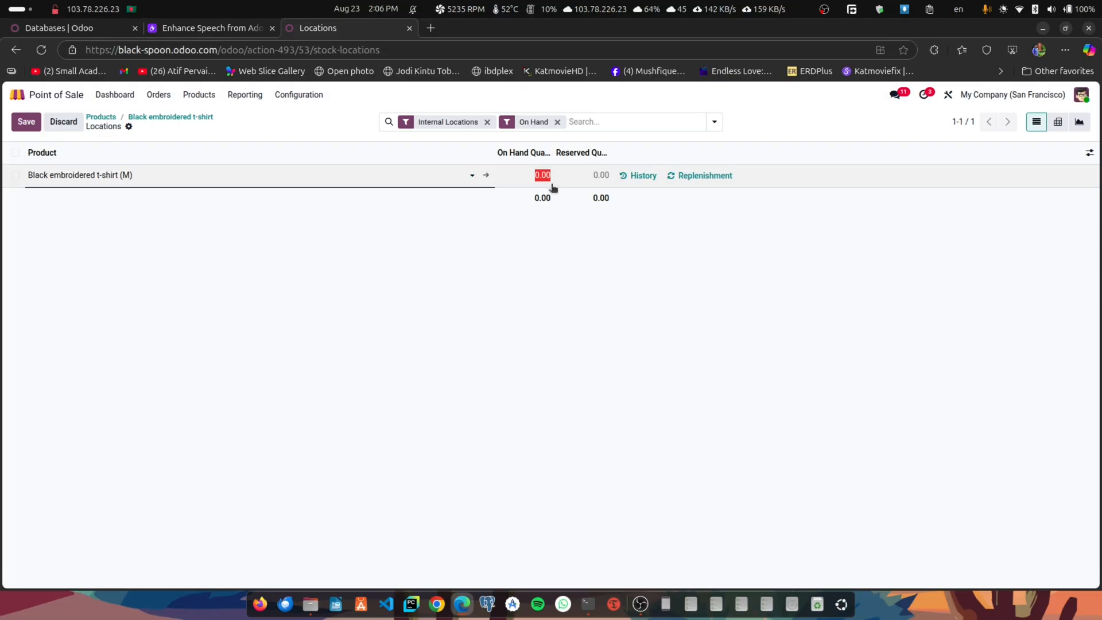
{"action": "type", "text": "20"}
{"action": "left_click", "coordinate": [26, 122]}
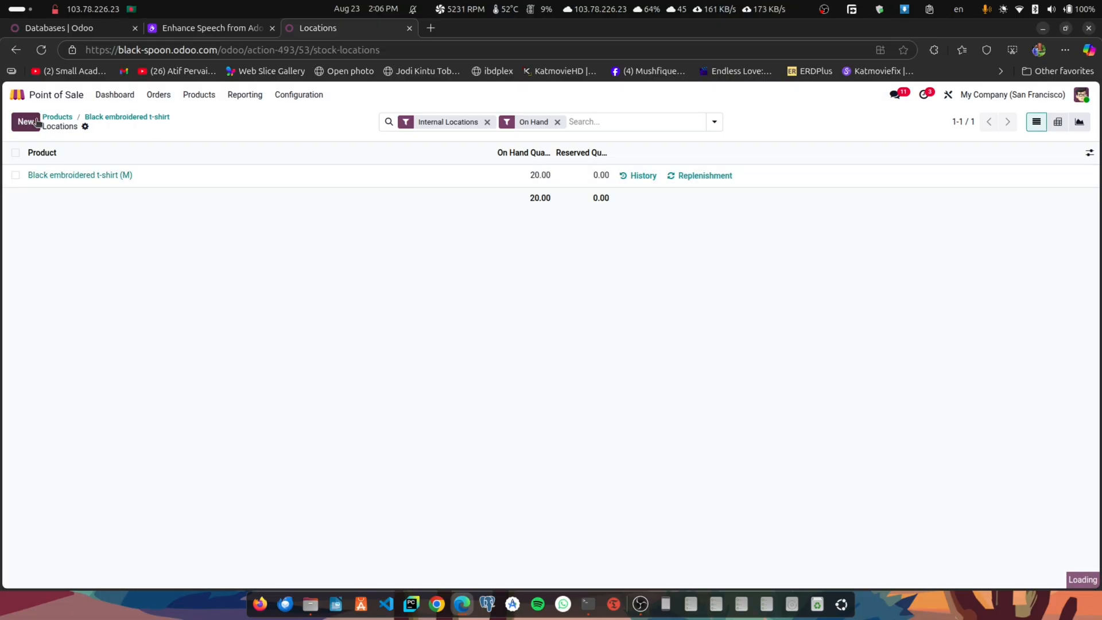
- Add a stock line for Black embroidered t-shirt (L) with an on-hand quantity of 30 and save it
{"action": "left_click", "coordinate": [26, 122]}
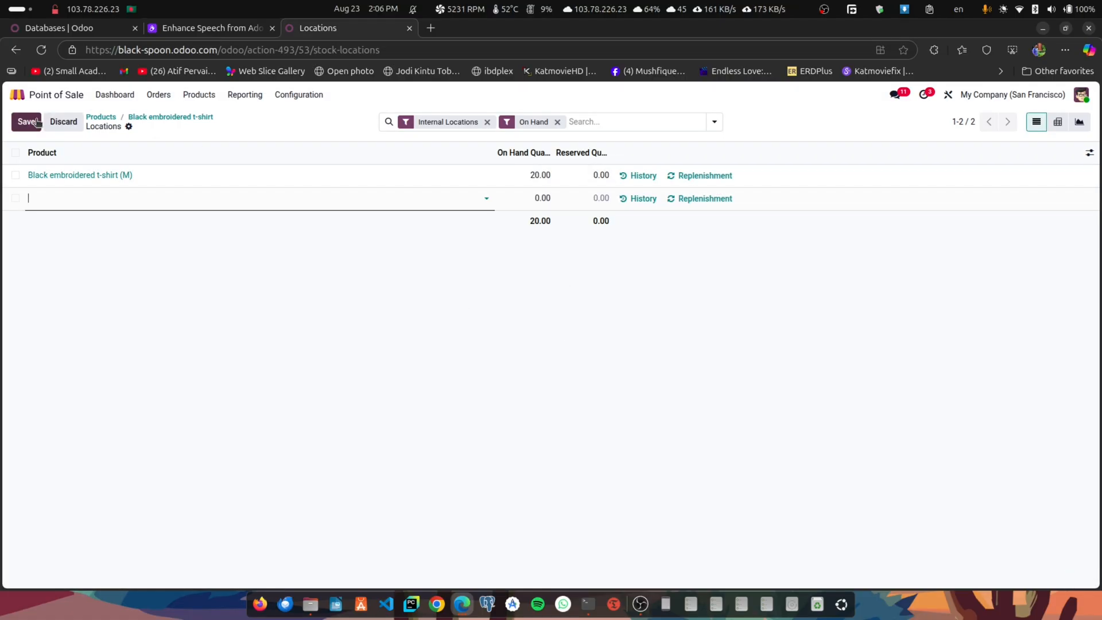
{"action": "left_click", "coordinate": [60, 197]}
{"action": "left_click", "coordinate": [93, 234]}
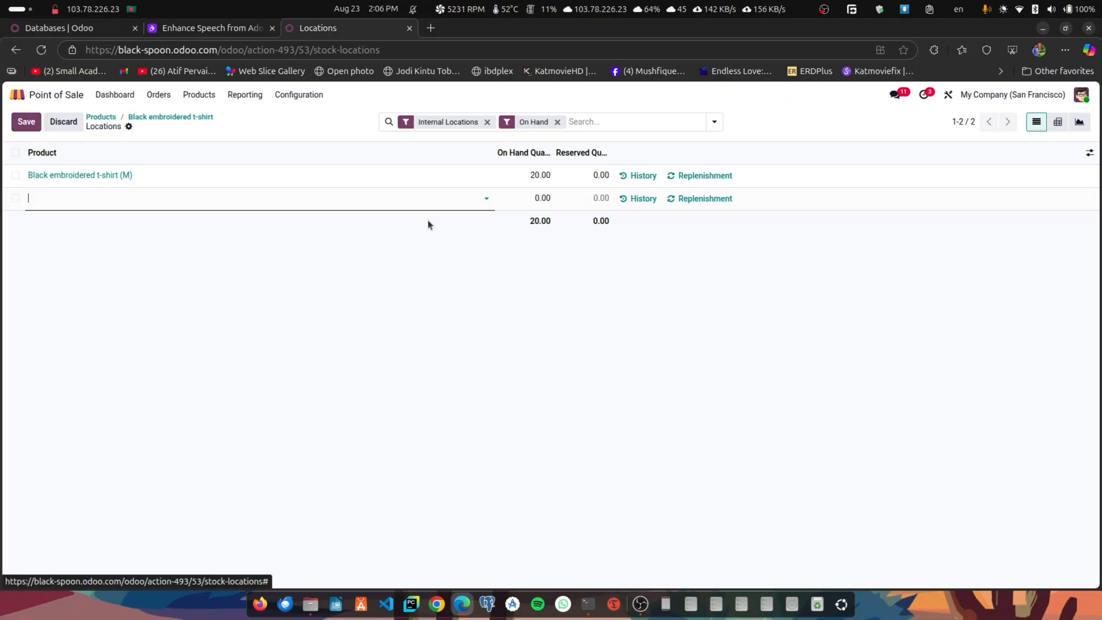
{"action": "left_click", "coordinate": [526, 199]}
{"action": "type", "text": "30"}
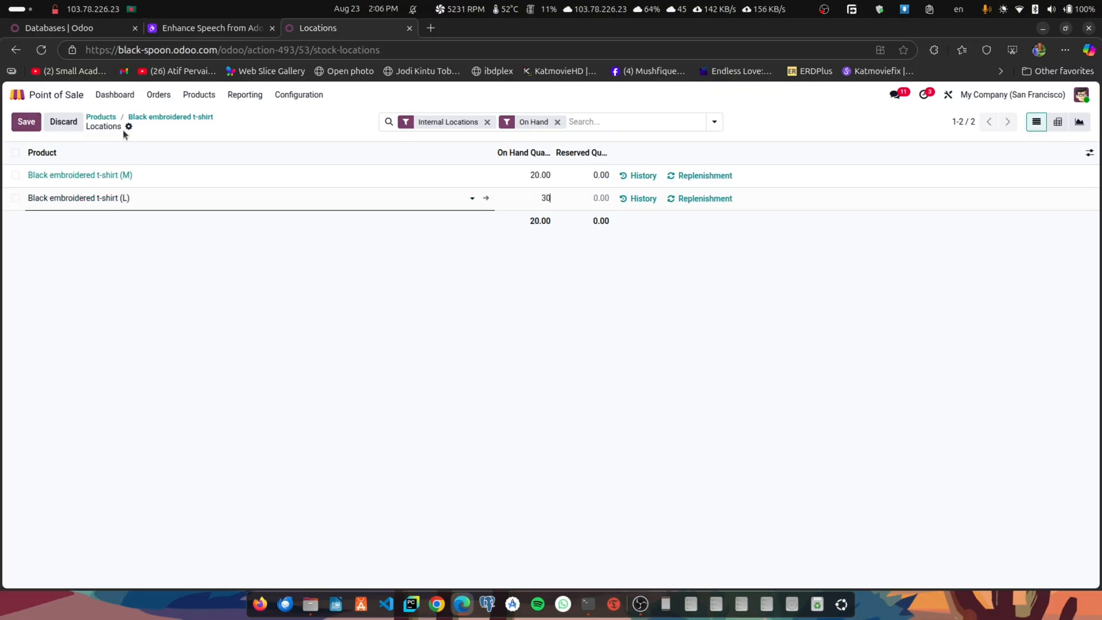
{"action": "left_click", "coordinate": [34, 122]}
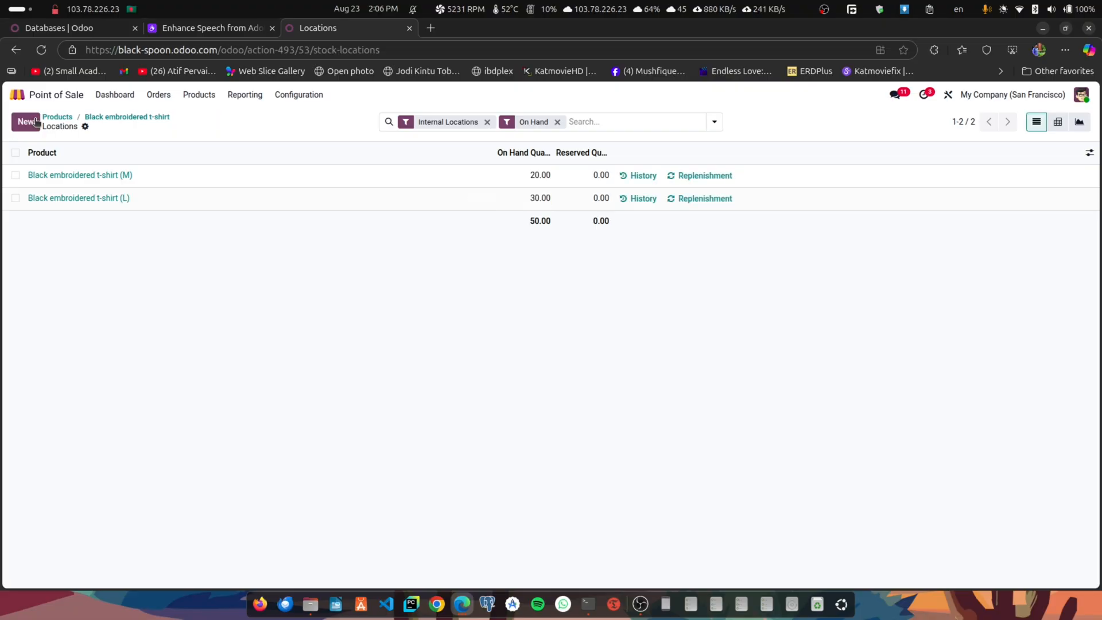
- Check the Black embroidered t-shirt's on-hand quantity on its product form and in its stock locations, ending on the product form
{"action": "left_click", "coordinate": [115, 117]}
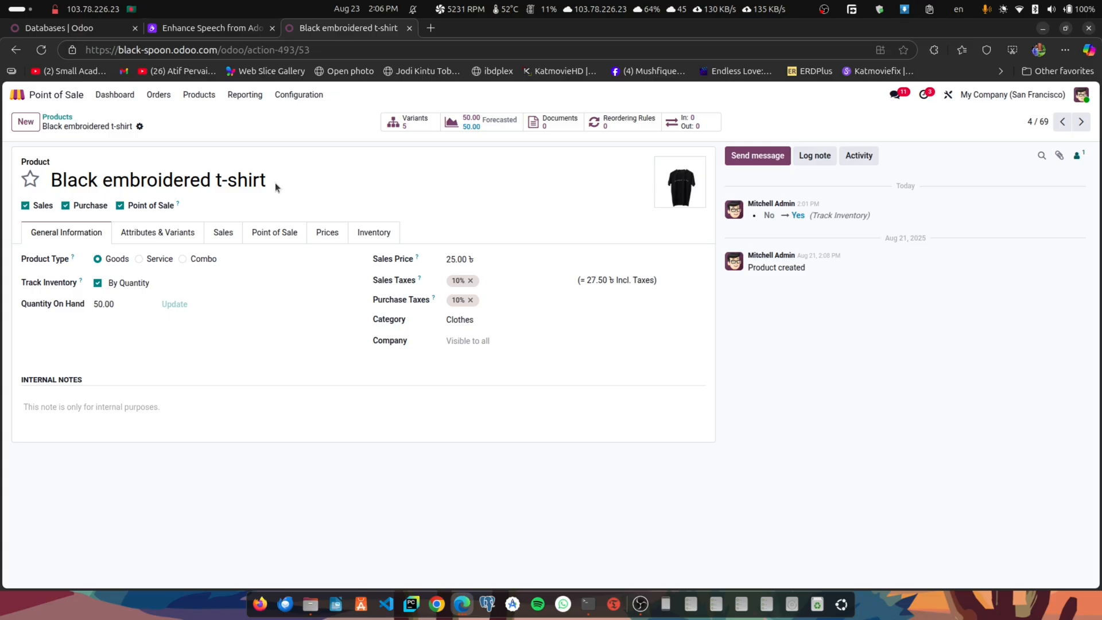
{"action": "mouse_move", "coordinate": [169, 308]}
{"action": "left_click", "coordinate": [173, 305]}
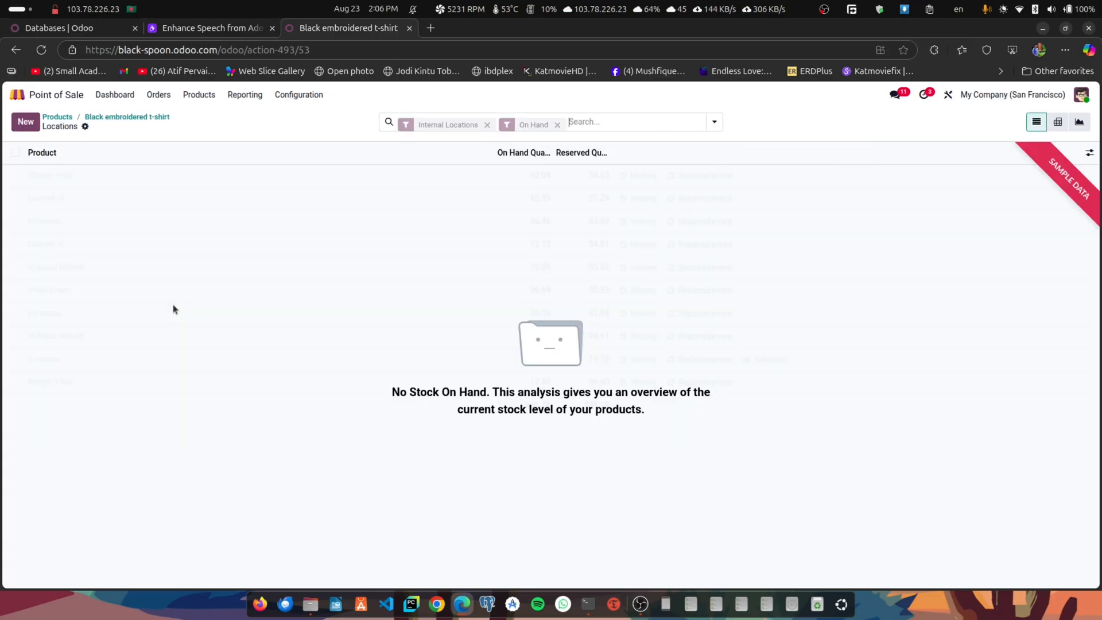
{"action": "left_click", "coordinate": [125, 117]}
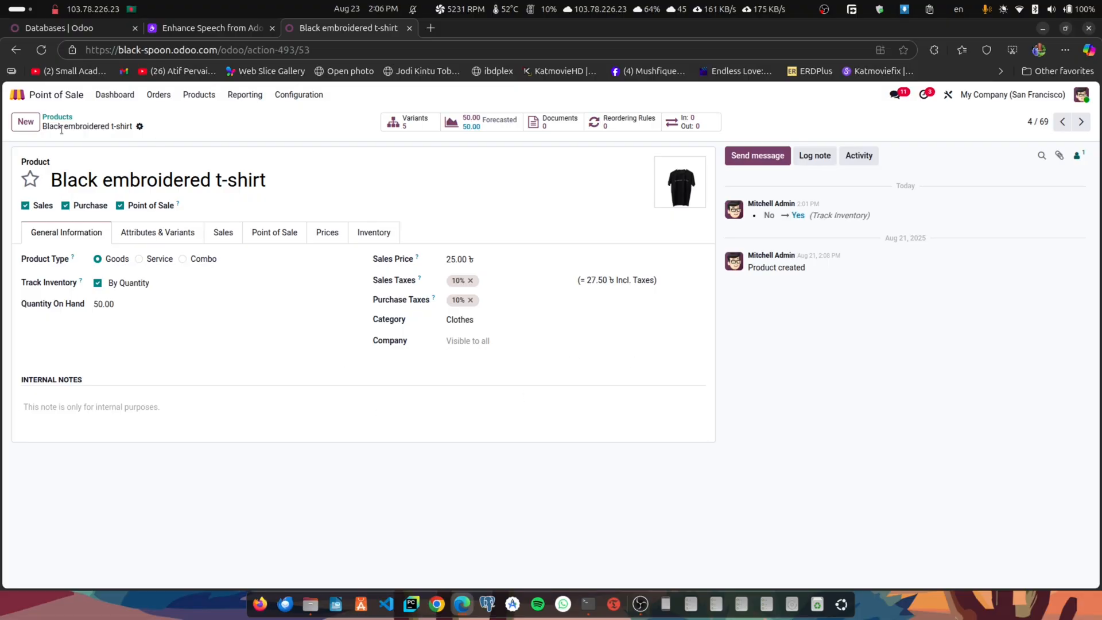
- Open the Clothes Shop register in Point of Sale, keeping the opening cash at 0.00
{"action": "left_click", "coordinate": [36, 94]}
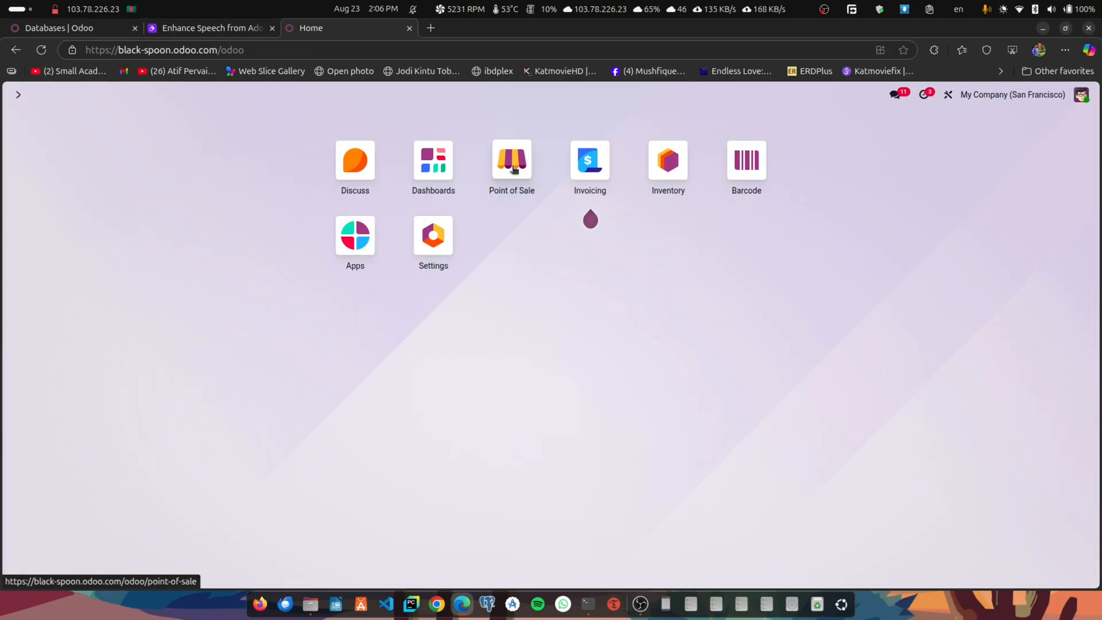
{"action": "left_click", "coordinate": [513, 169]}
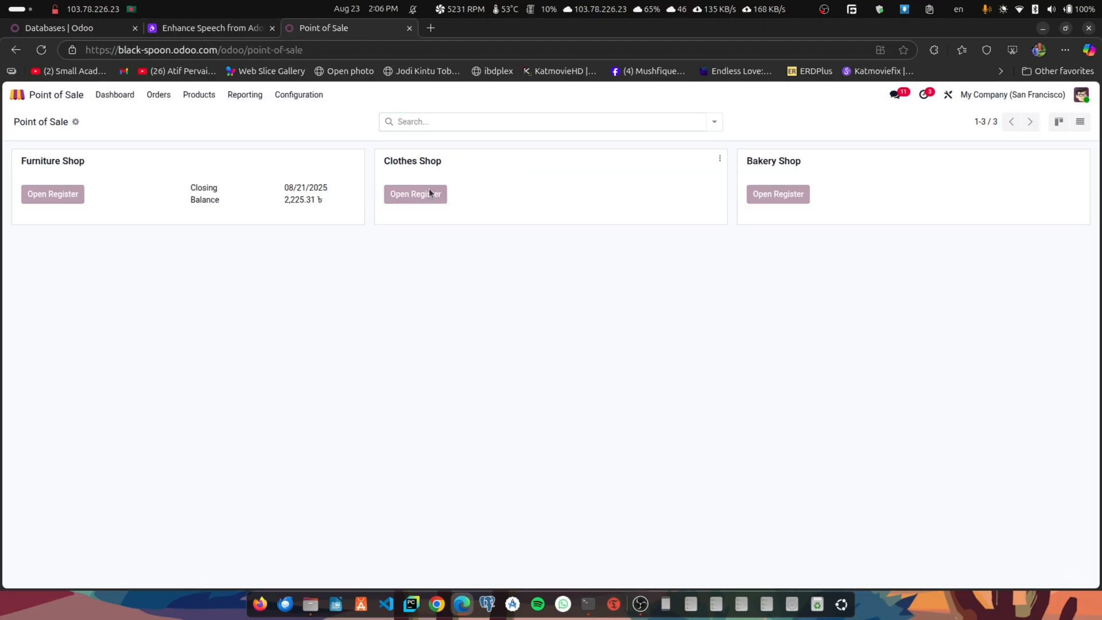
{"action": "left_click", "coordinate": [429, 193]}
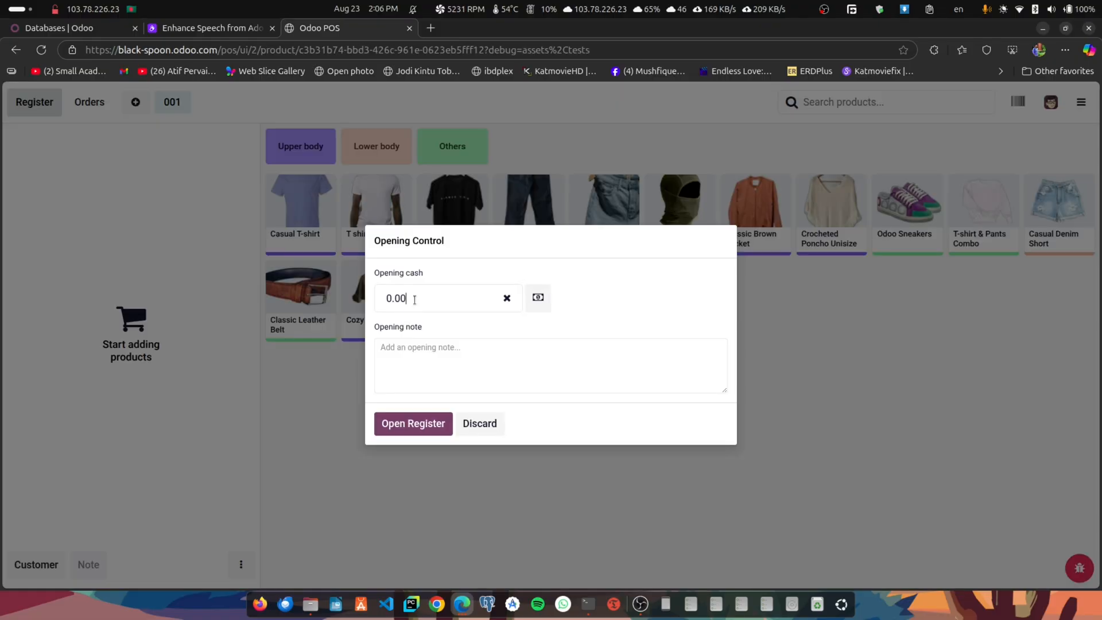
{"action": "left_click", "coordinate": [407, 421]}
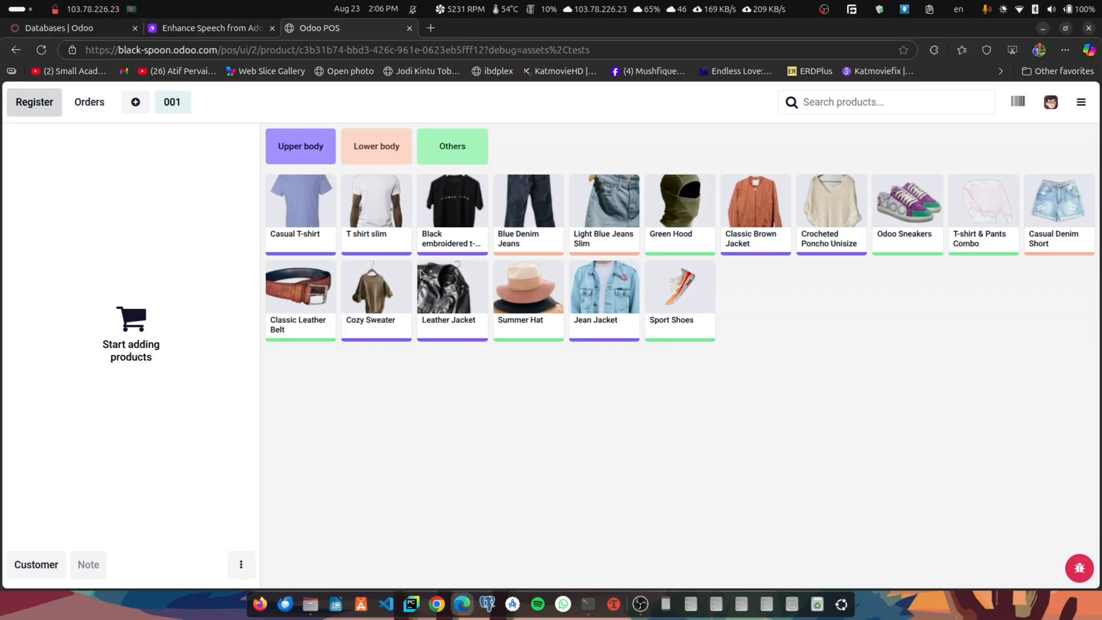
- Check the available stock of the Black embroidered t-shirt's sizes and add size L to the order with a quantity of 3
{"action": "left_click", "coordinate": [448, 190]}
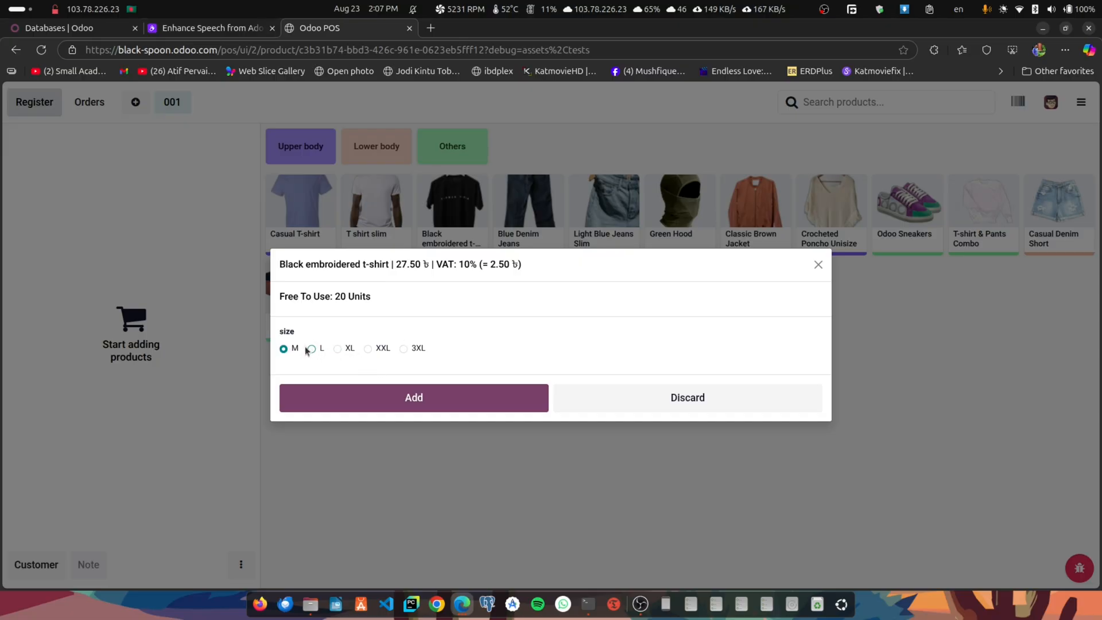
{"action": "left_click", "coordinate": [312, 349]}
{"action": "left_click", "coordinate": [338, 348]}
{"action": "left_click", "coordinate": [368, 349]}
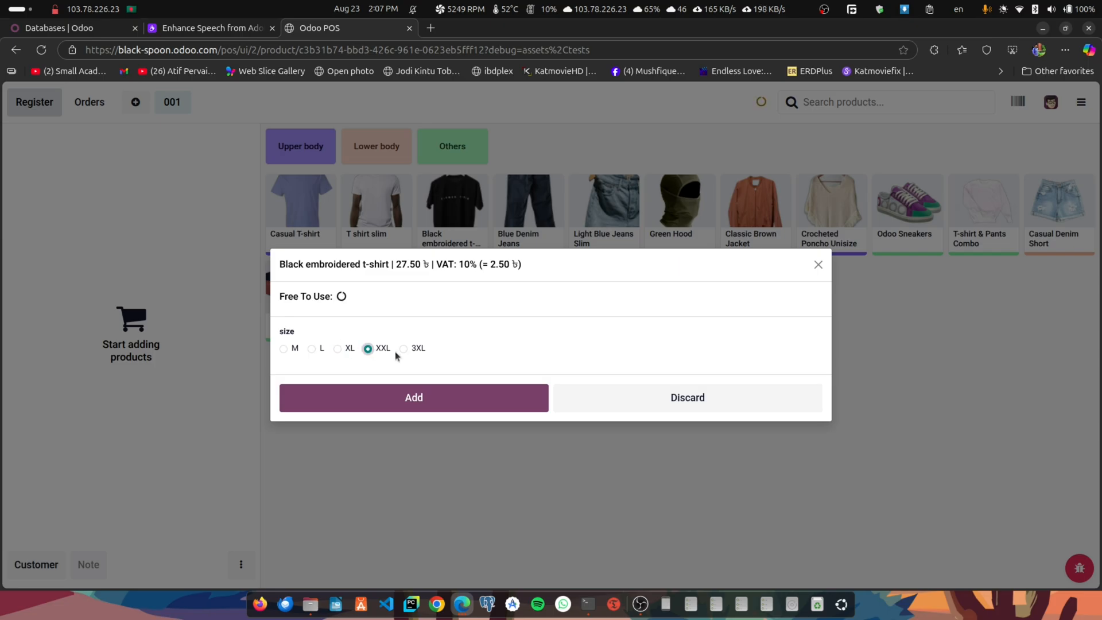
{"action": "left_click", "coordinate": [338, 349]}
{"action": "left_click", "coordinate": [311, 349]}
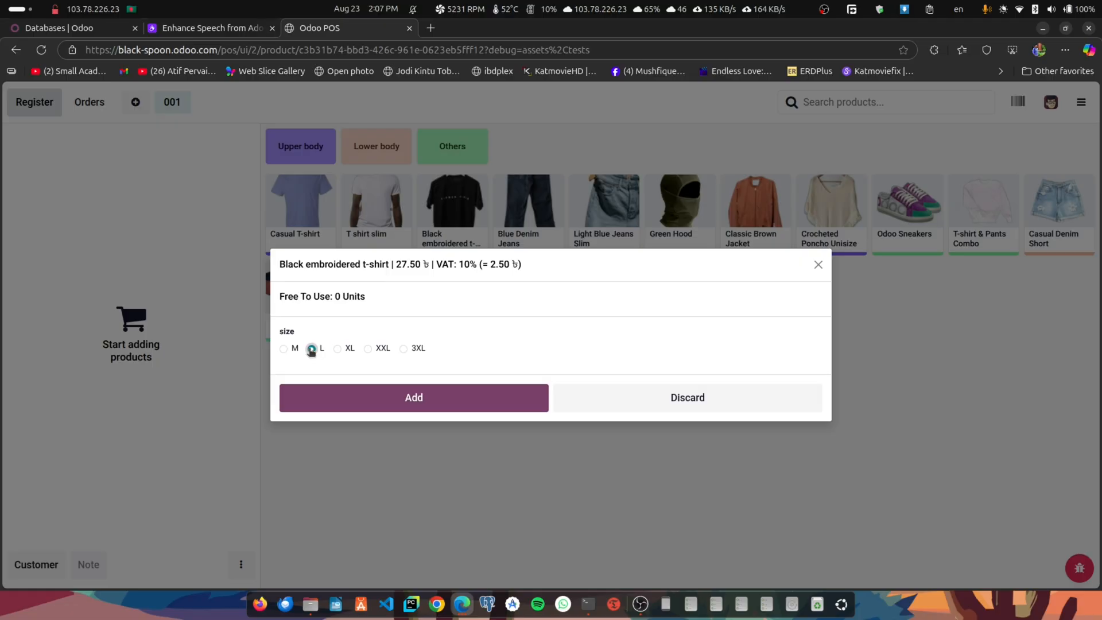
{"action": "left_click", "coordinate": [338, 398]}
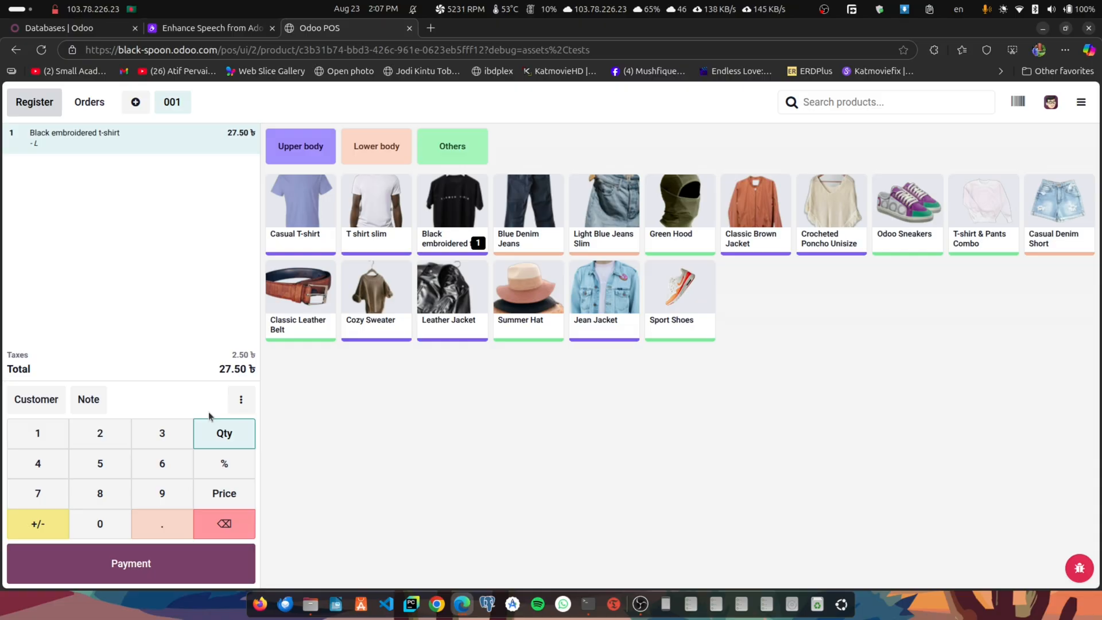
{"action": "key", "text": "3"}
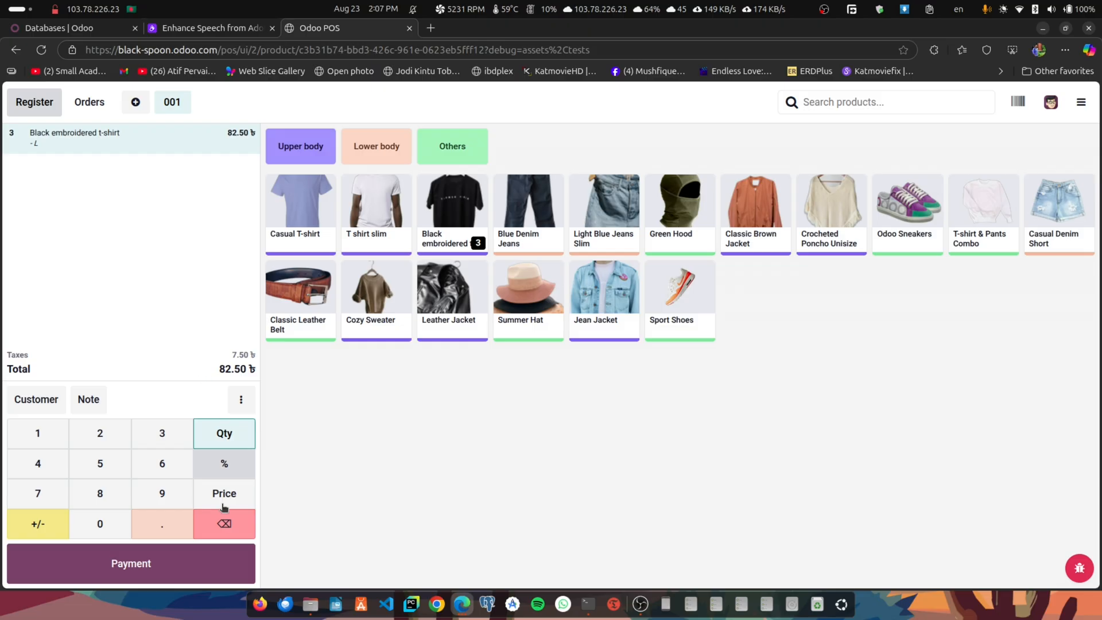
- Pay the full order amount by Card and validate the payment
{"action": "left_click", "coordinate": [170, 555]}
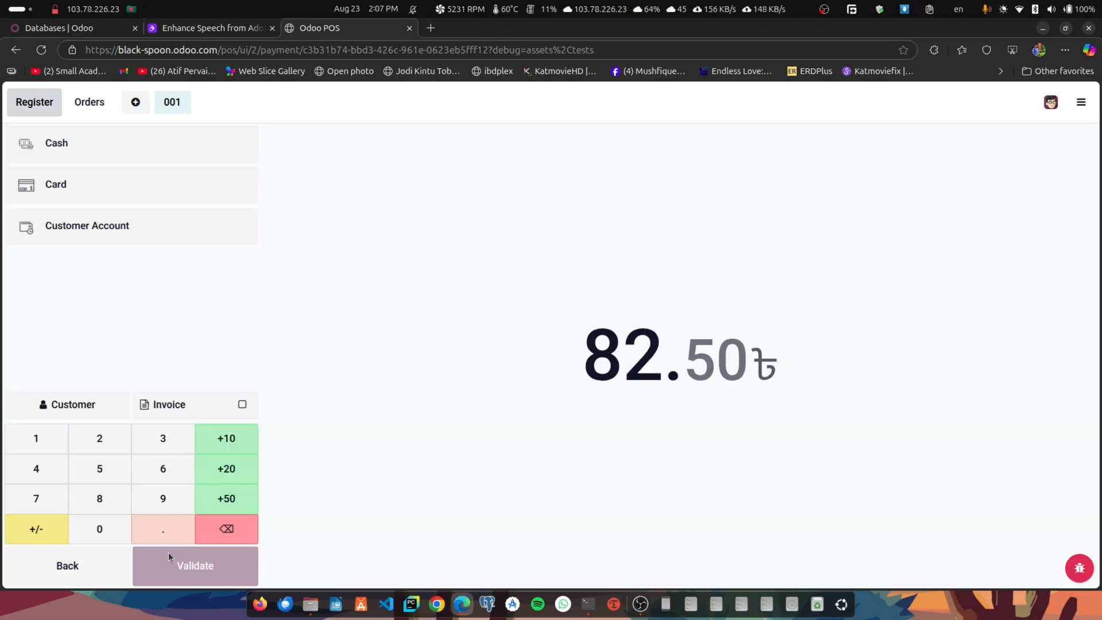
{"action": "left_click", "coordinate": [160, 193]}
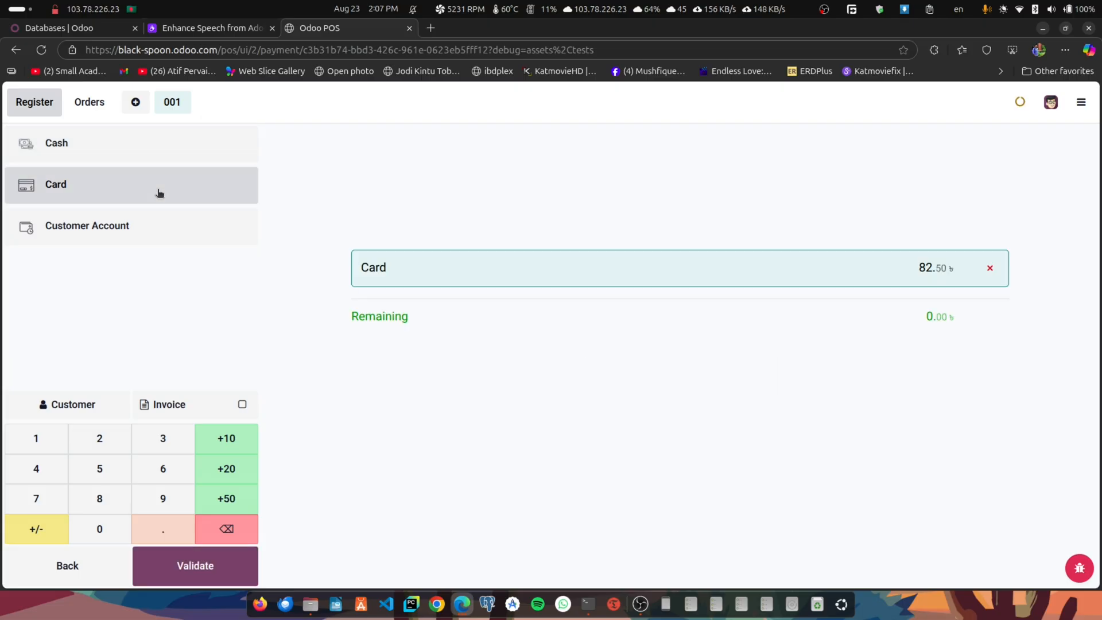
{"action": "left_click", "coordinate": [212, 565]}
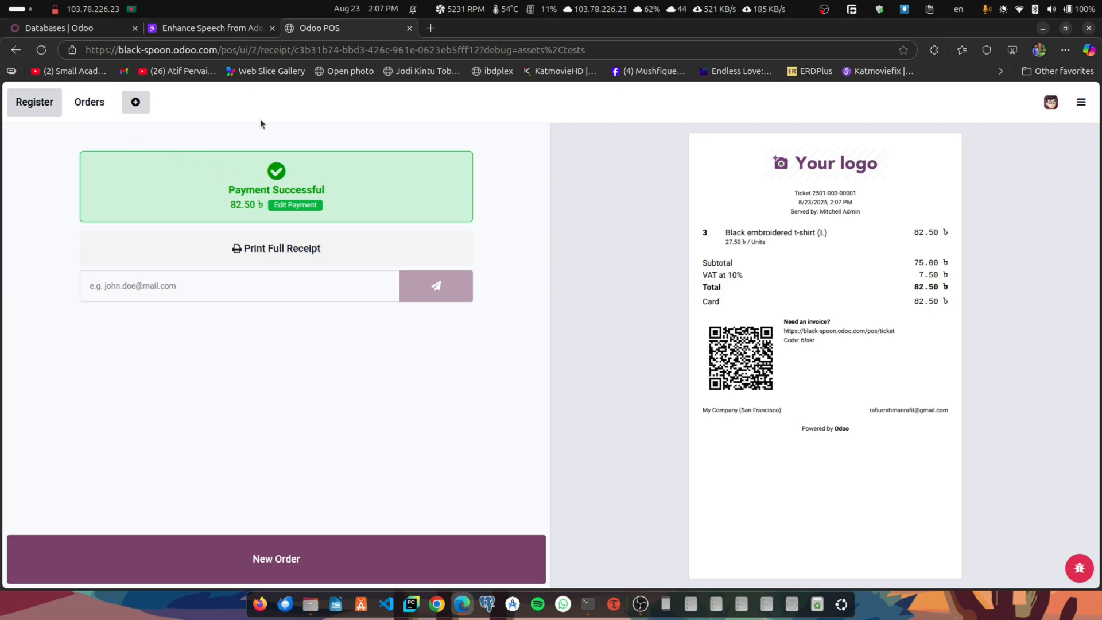
- Return to the Point of Sale backend and check the Black embroidered t-shirt's on-hand quantity on its product form
{"action": "left_click", "coordinate": [1081, 102]}
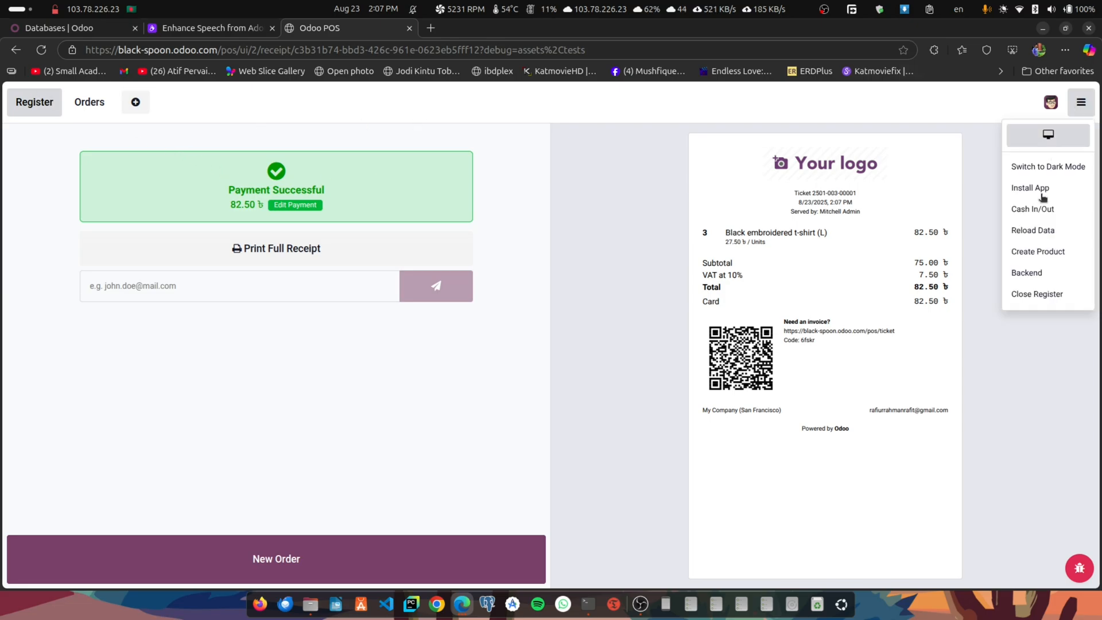
{"action": "left_click", "coordinate": [1030, 277]}
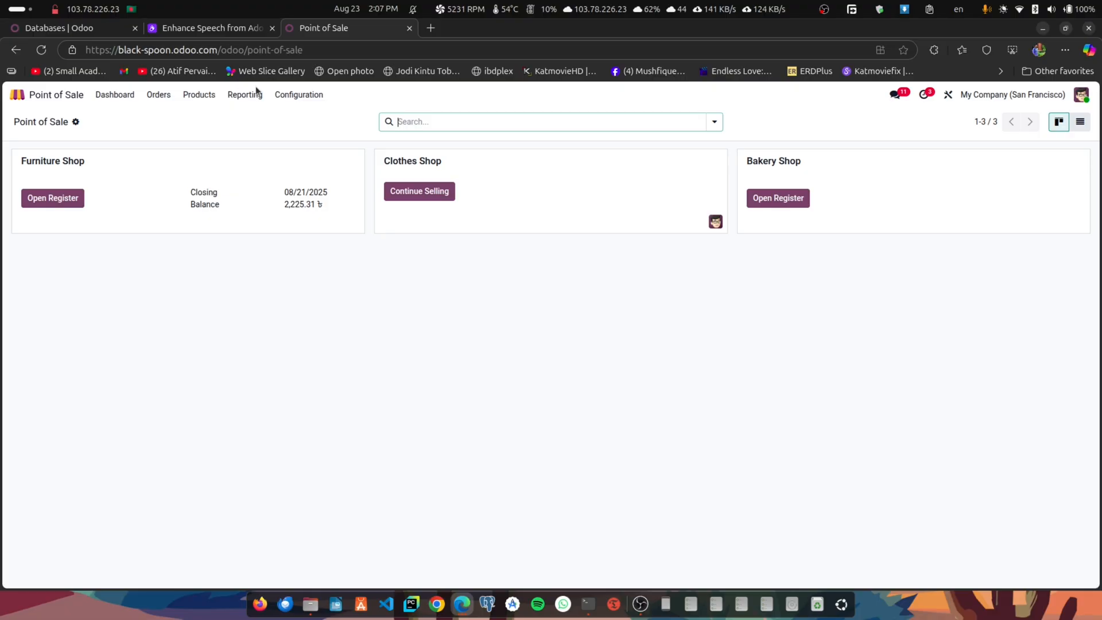
{"action": "left_click", "coordinate": [291, 97]}
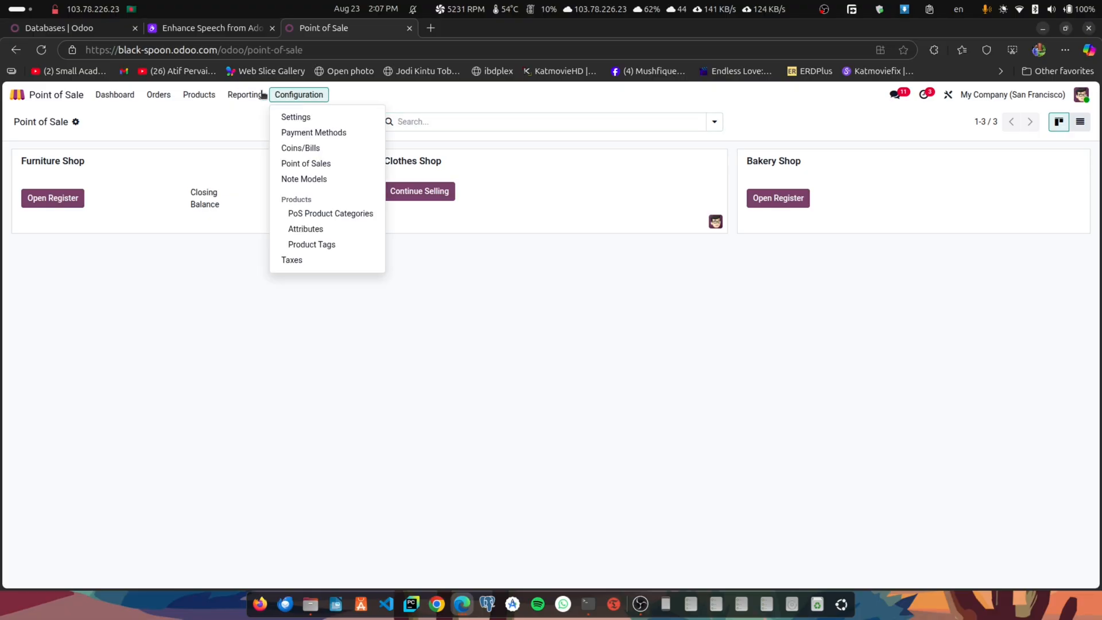
{"action": "left_click", "coordinate": [187, 96]}
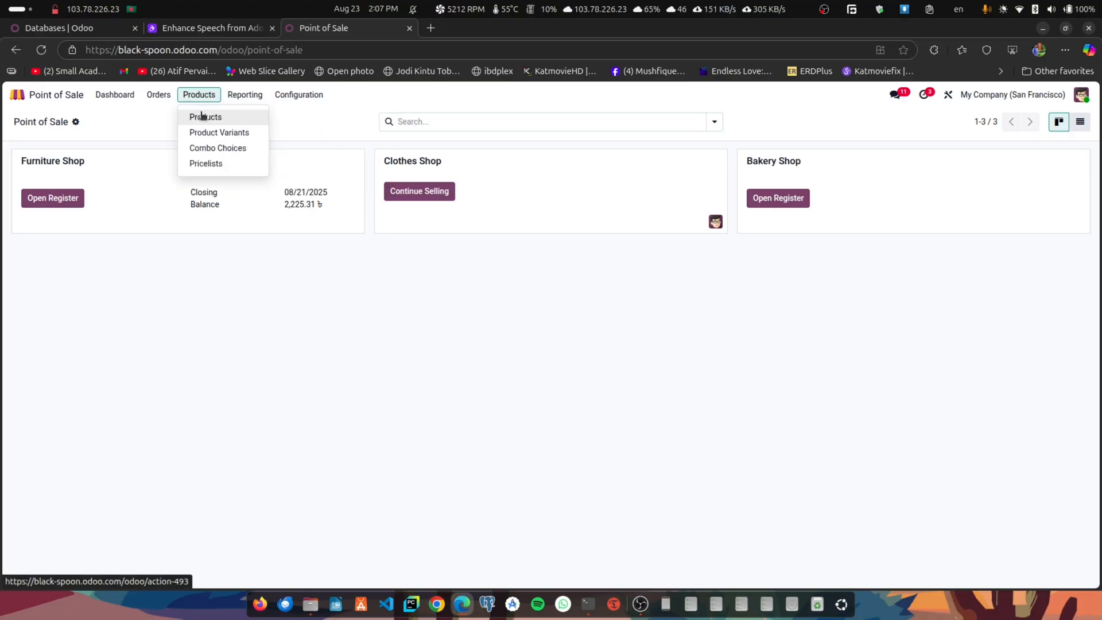
{"action": "left_click", "coordinate": [202, 117]}
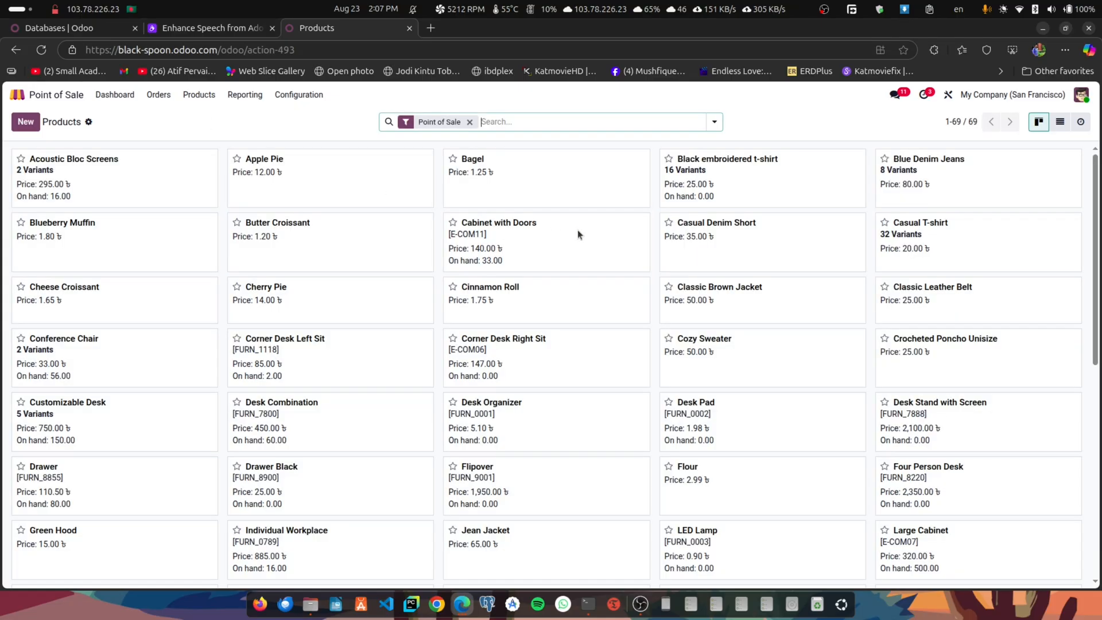
{"action": "left_click", "coordinate": [729, 185]}
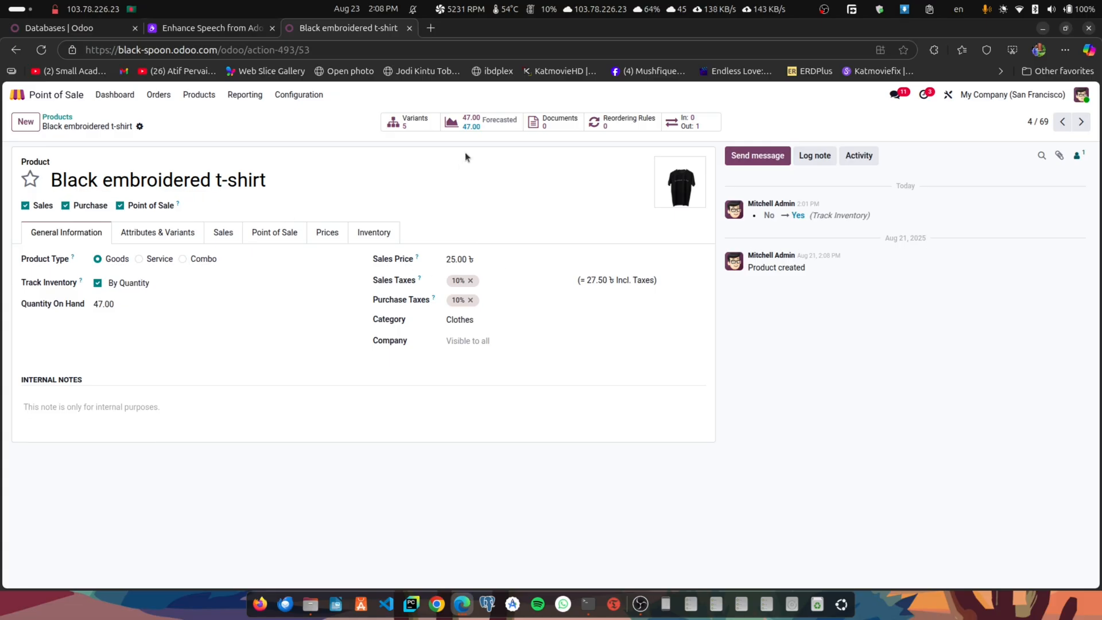
- Review the Black embroidered t-shirt's stock movements in the Inventory app's Moves History report
{"action": "left_click", "coordinate": [19, 95]}
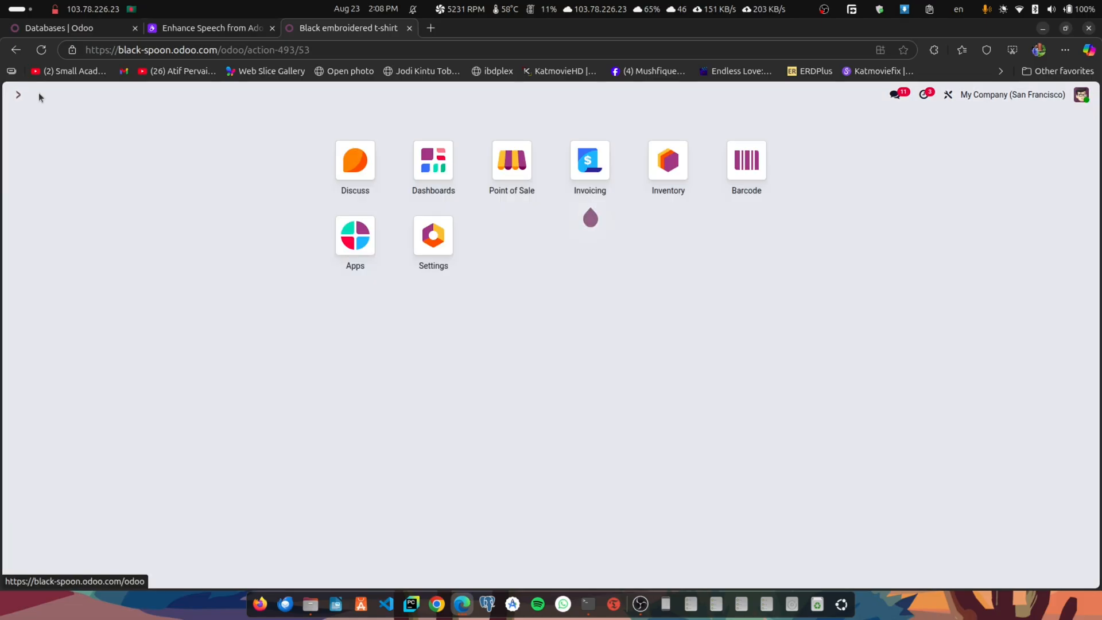
{"action": "left_click", "coordinate": [666, 169]}
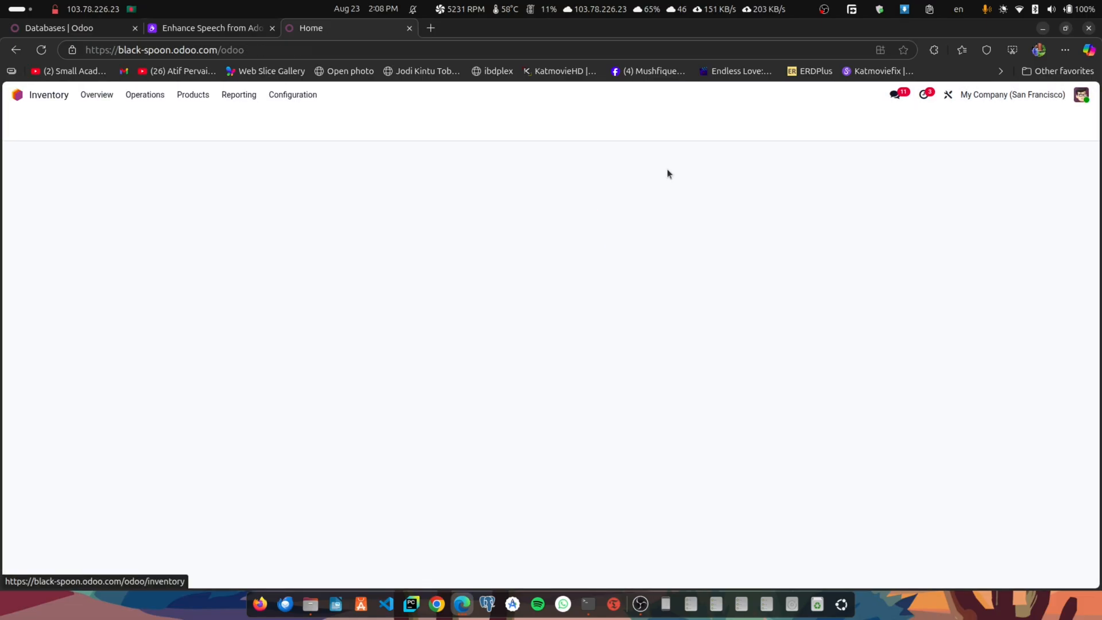
{"action": "left_click", "coordinate": [144, 95]}
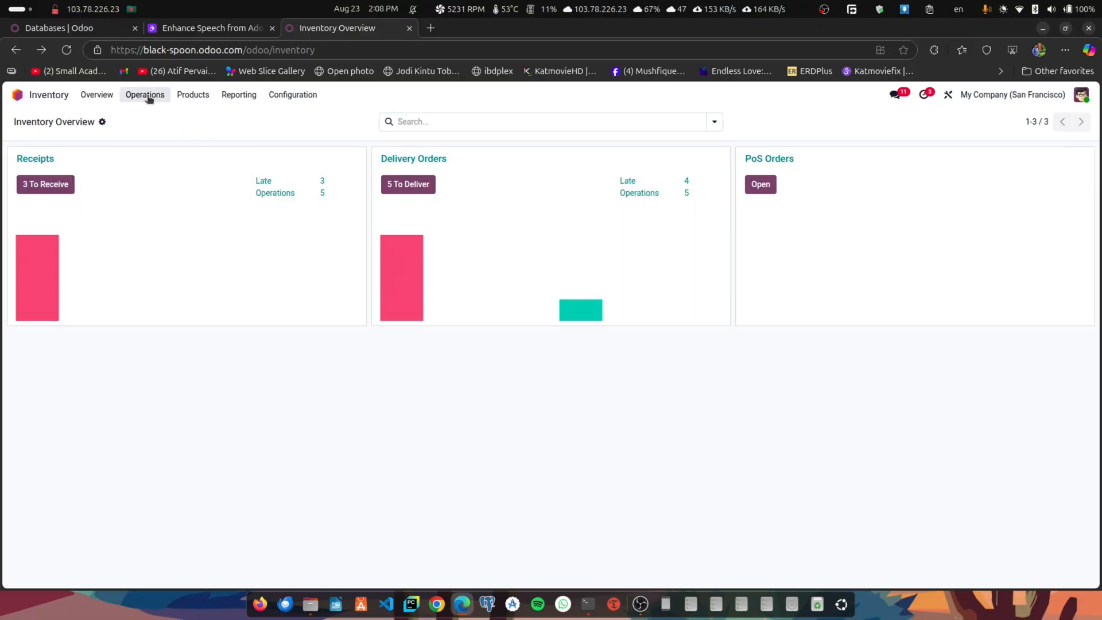
{"action": "left_click", "coordinate": [193, 95]}
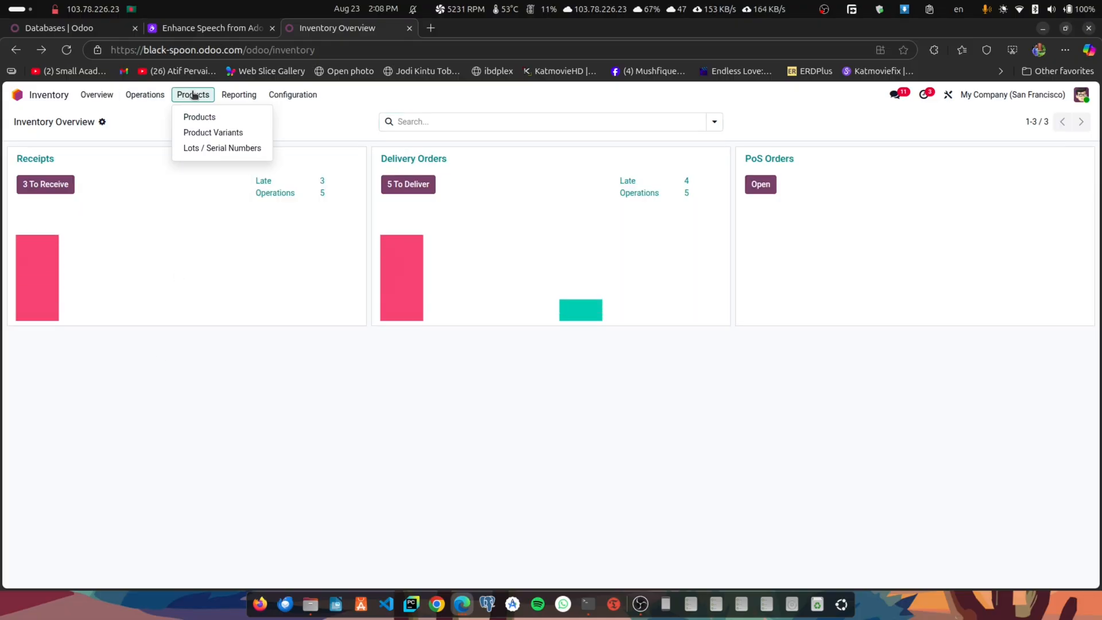
{"action": "left_click", "coordinate": [236, 95]}
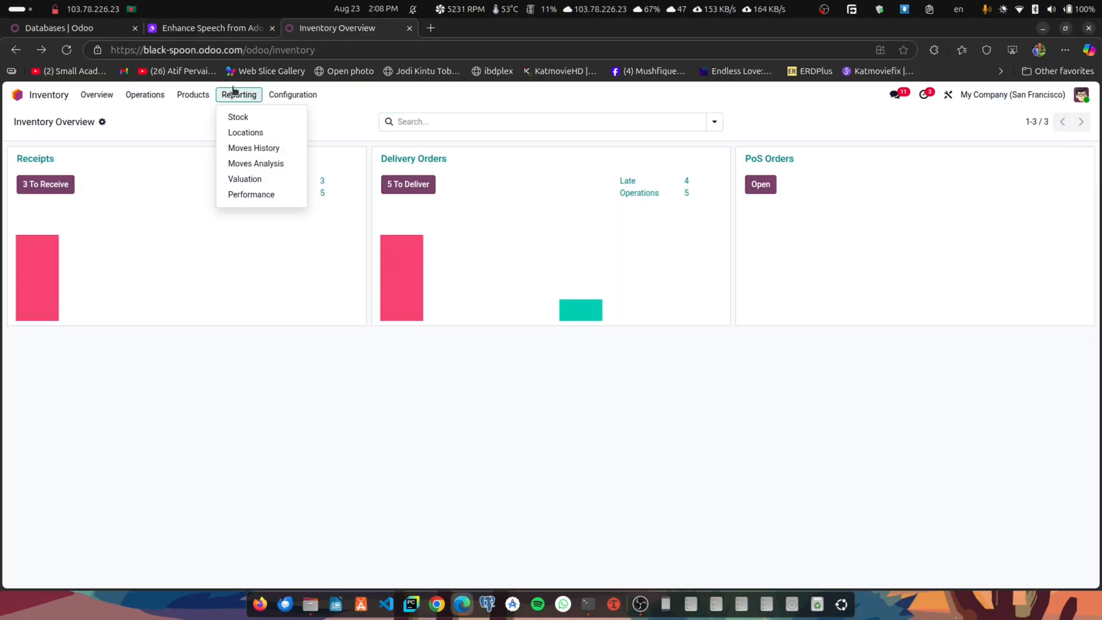
{"action": "left_click", "coordinate": [266, 149]}
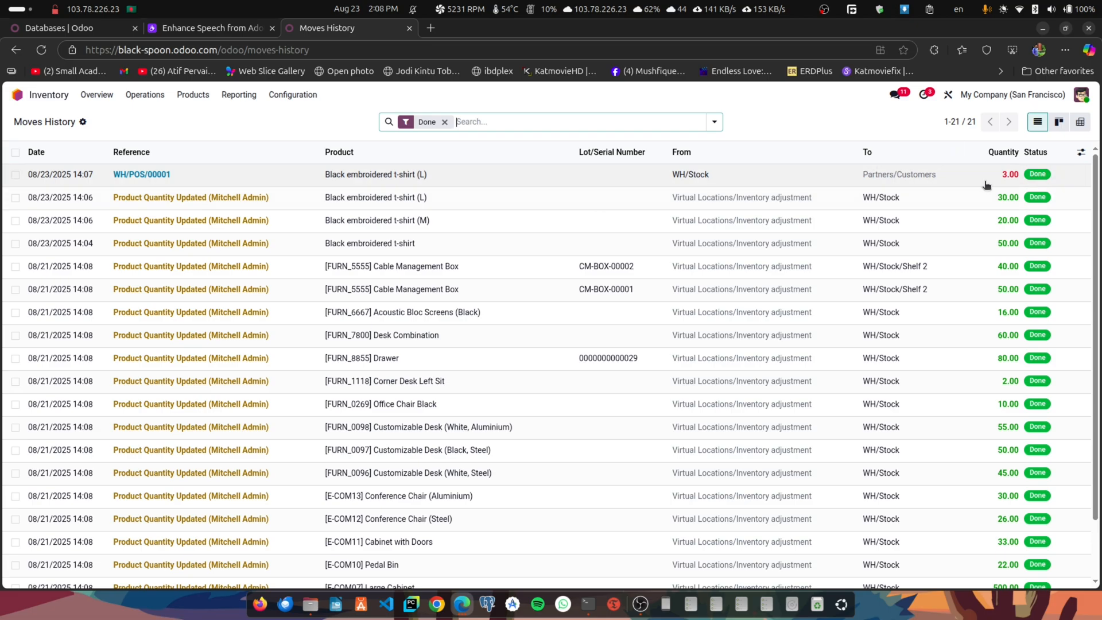
{"action": "left_click", "coordinate": [25, 99]}
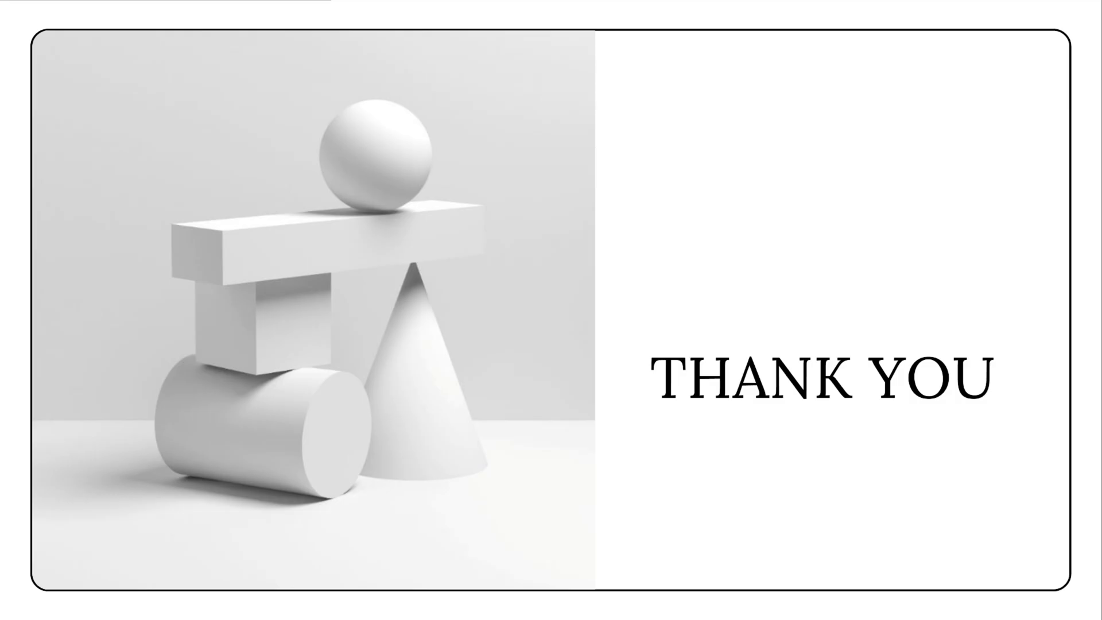
{"action": "key", "text": "Escape"}
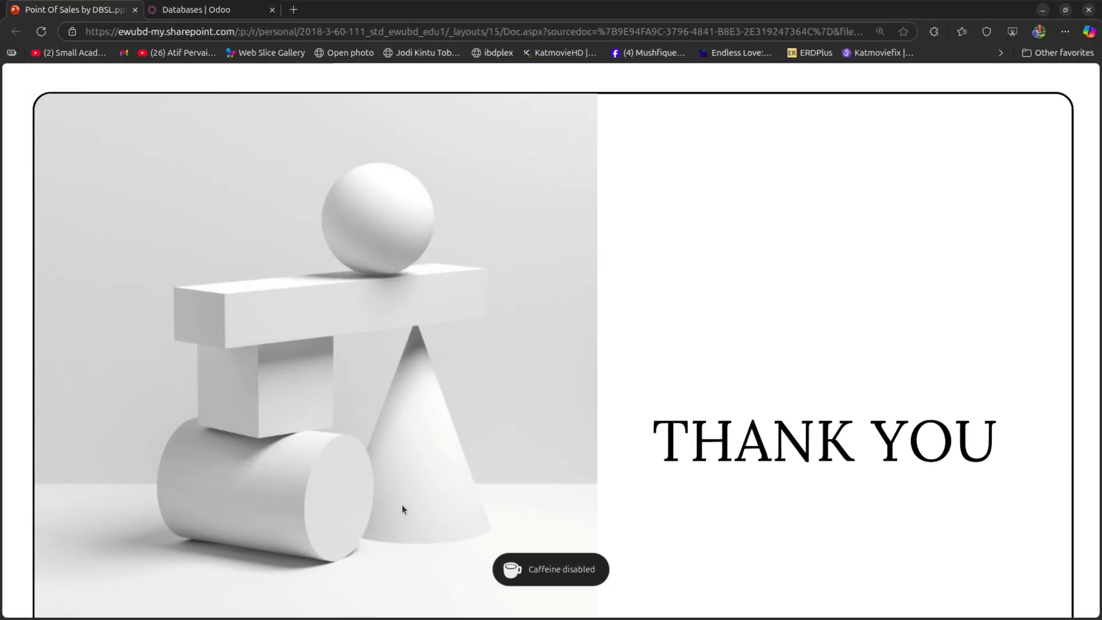